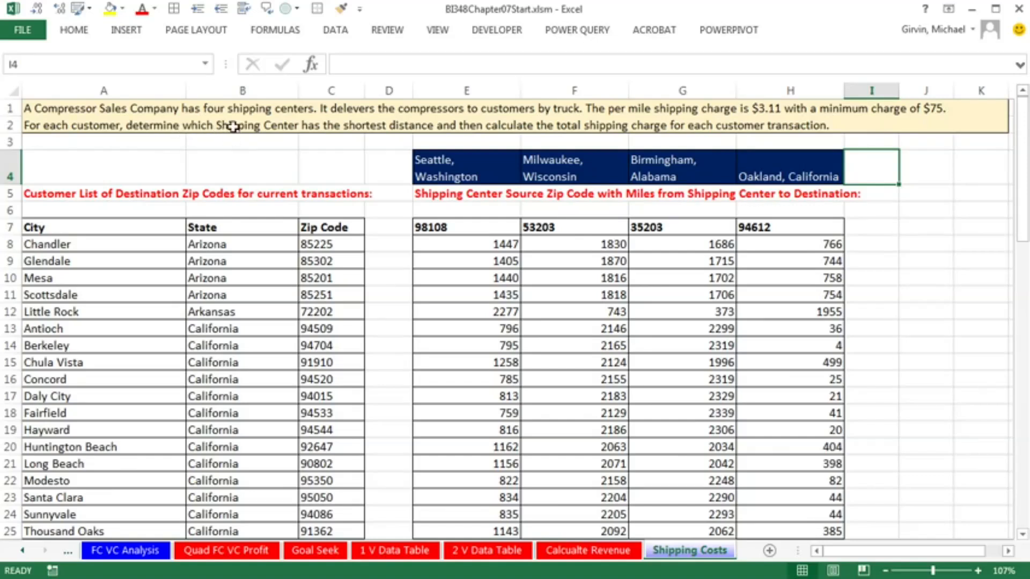
Review the four shipping center names in E4:H4 and the first customer's city, state and zip code in row 8
click(476, 173)
click(531, 172)
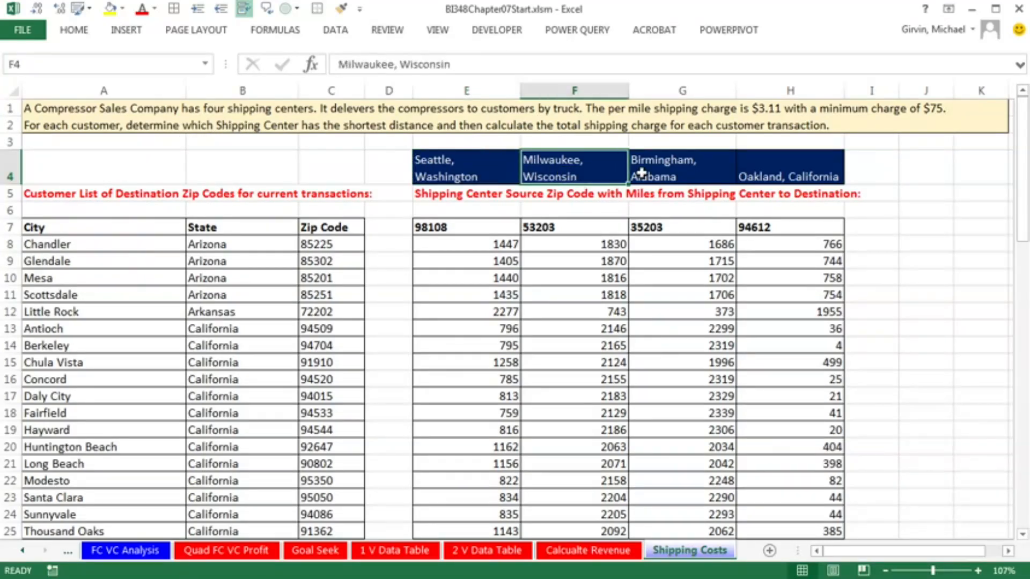
click(690, 173)
click(782, 172)
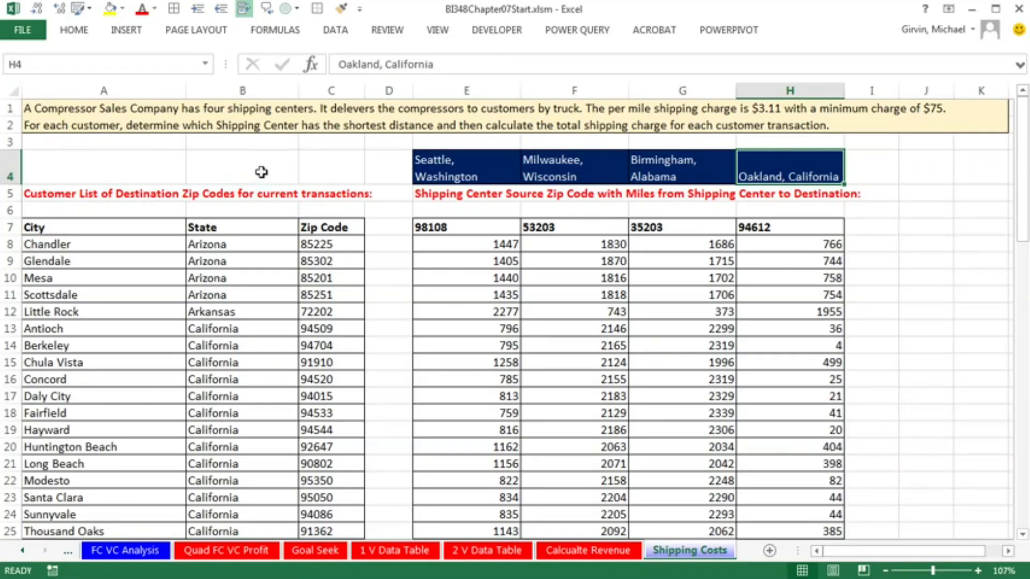
click(441, 172)
key(Right)
key(Right)
key(Right)
drag(62, 246, 338, 244)
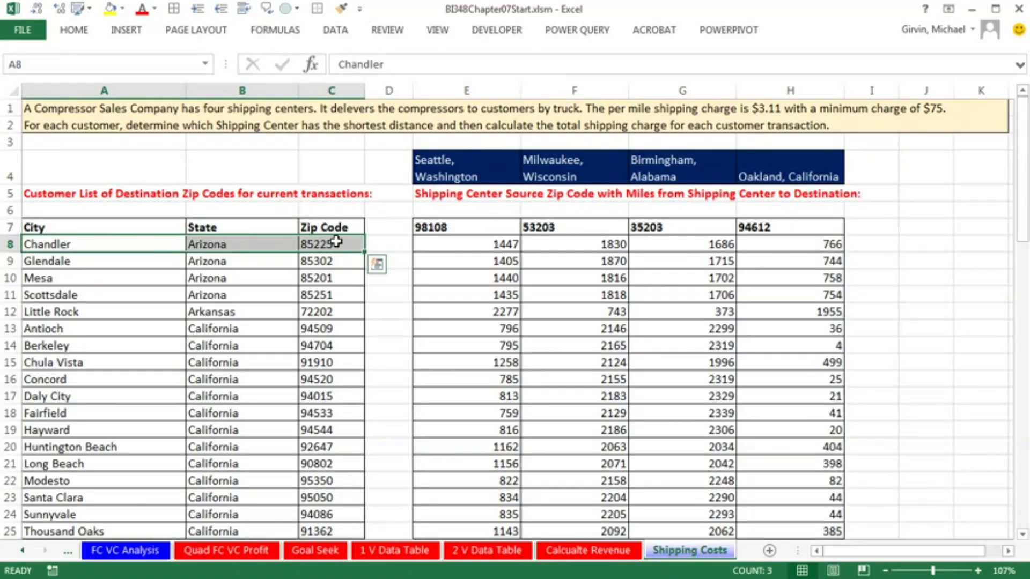
click(337, 243)
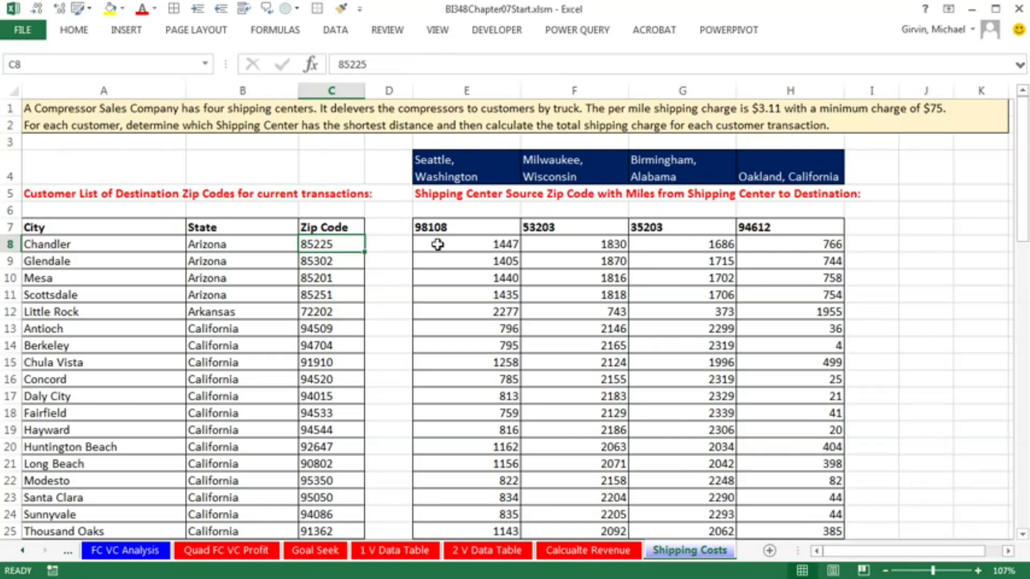
Match each shipping center in E4:H4 with its source zip code in row 7
click(464, 169)
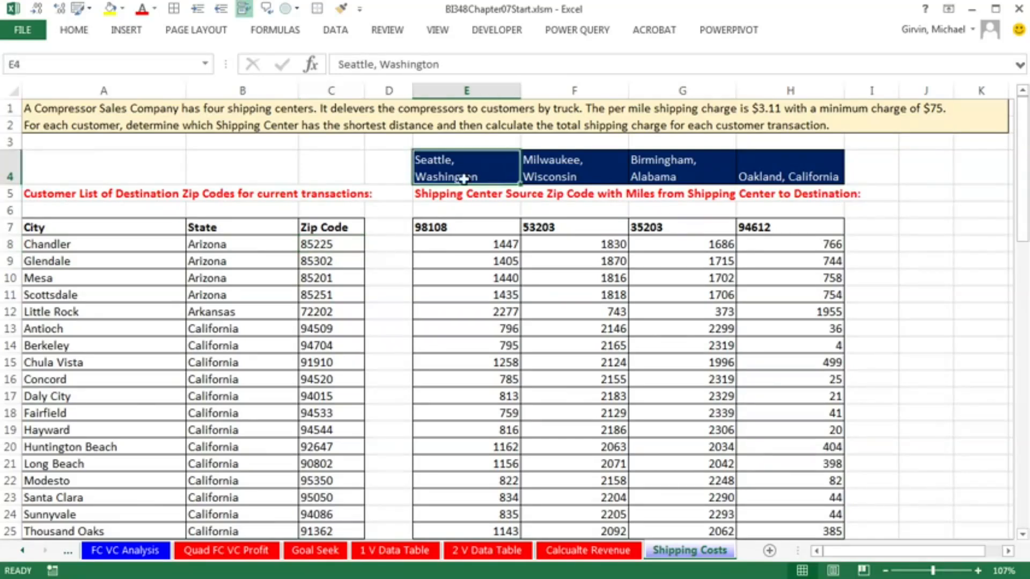
click(468, 227)
click(555, 171)
click(574, 227)
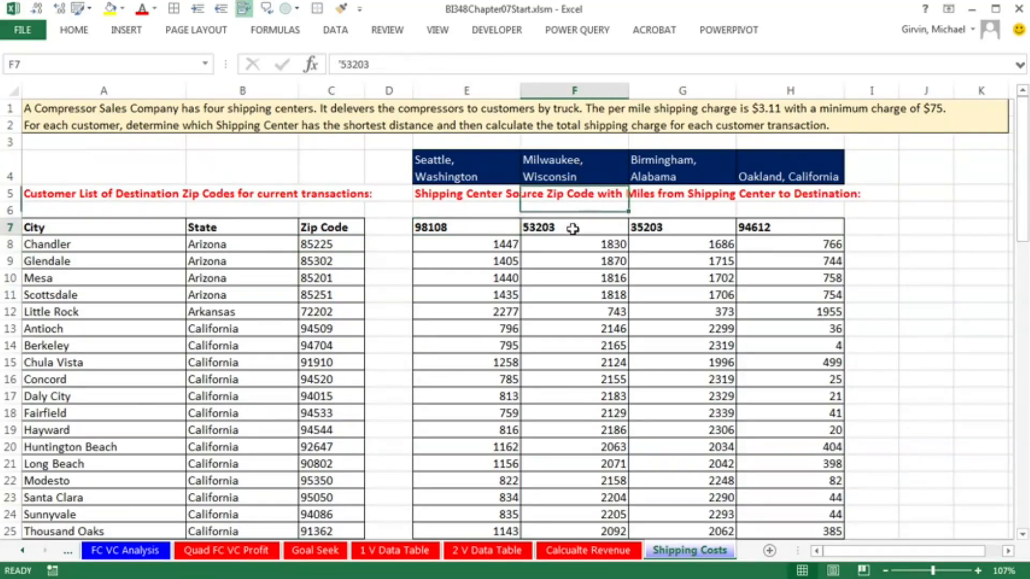
click(660, 168)
click(665, 227)
click(745, 174)
click(756, 228)
Examine the Chandler customer's miles from each shipping center in E8:H8 and inspect the end of the customer list
drag(452, 244, 786, 245)
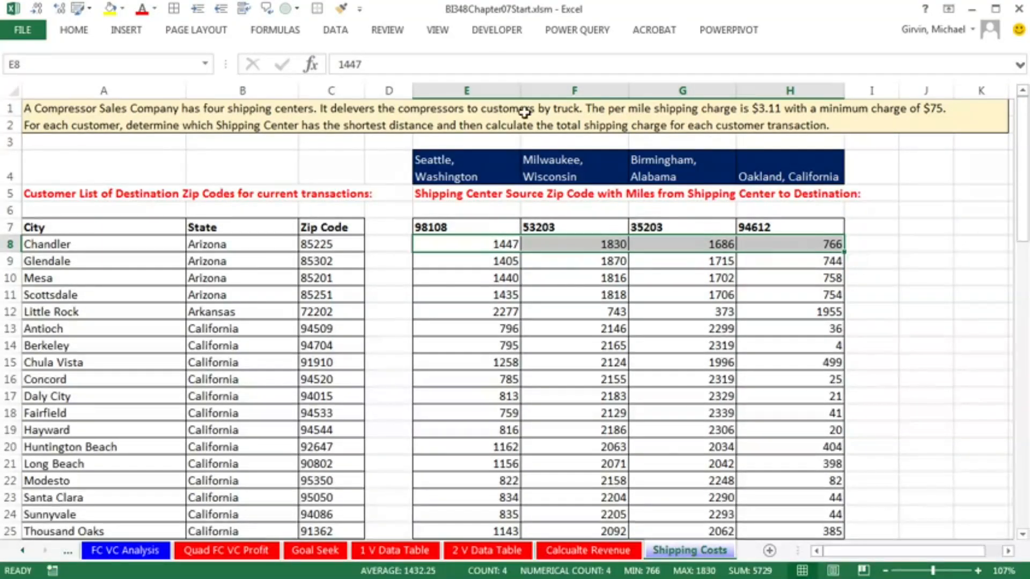
click(460, 249)
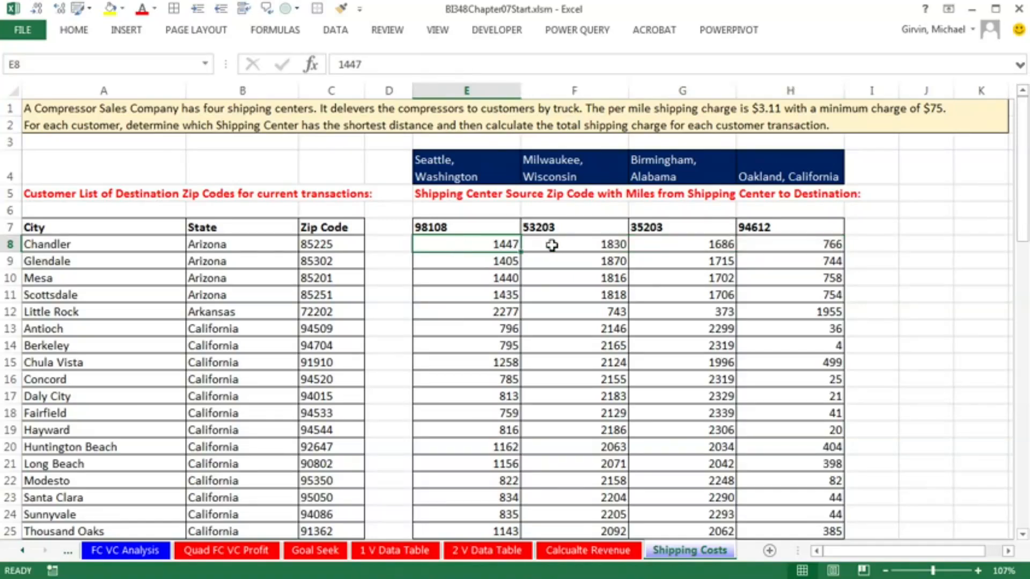
click(565, 245)
click(676, 244)
click(760, 246)
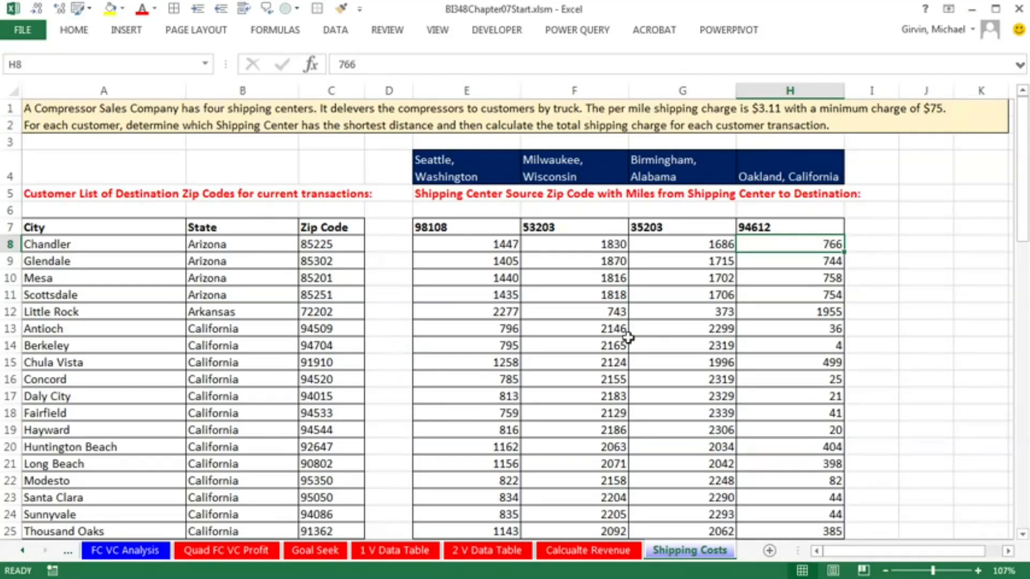
key(ctrl+Down)
scroll(638, 341, down, 5)
scroll(40, 230, up, 3)
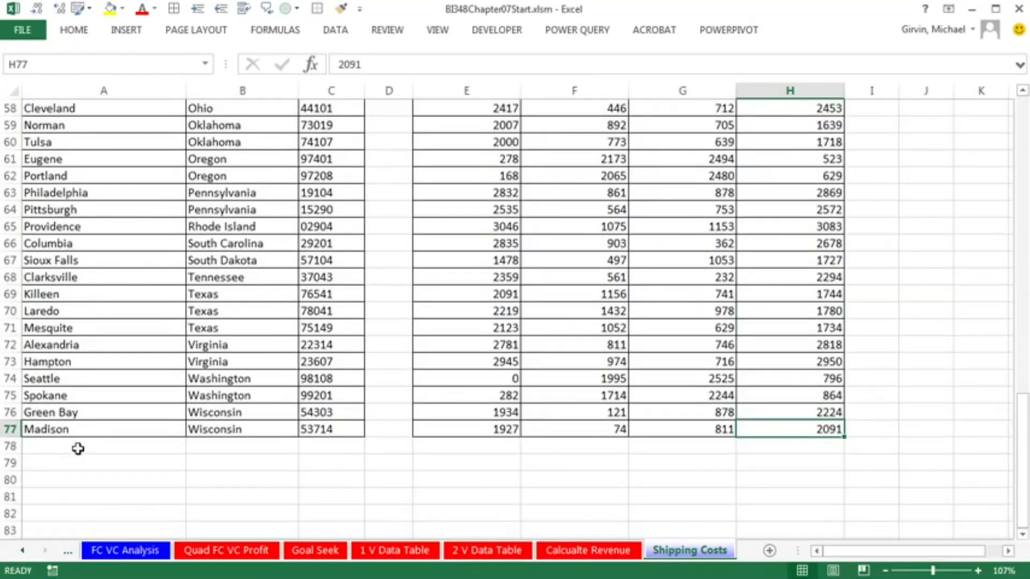
scroll(78, 448, up, 19)
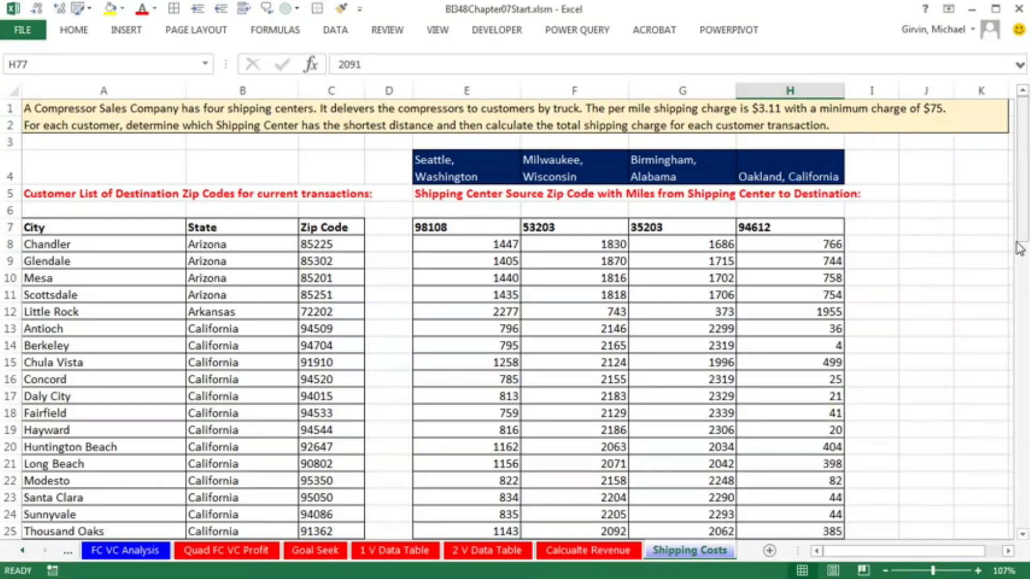
Paste the copied headers Min Distance, Shipping Center and Total Shipping Charge into I7:K7
click(861, 232)
text(Min Distance	Shipping Center	Total Shipping Charge)
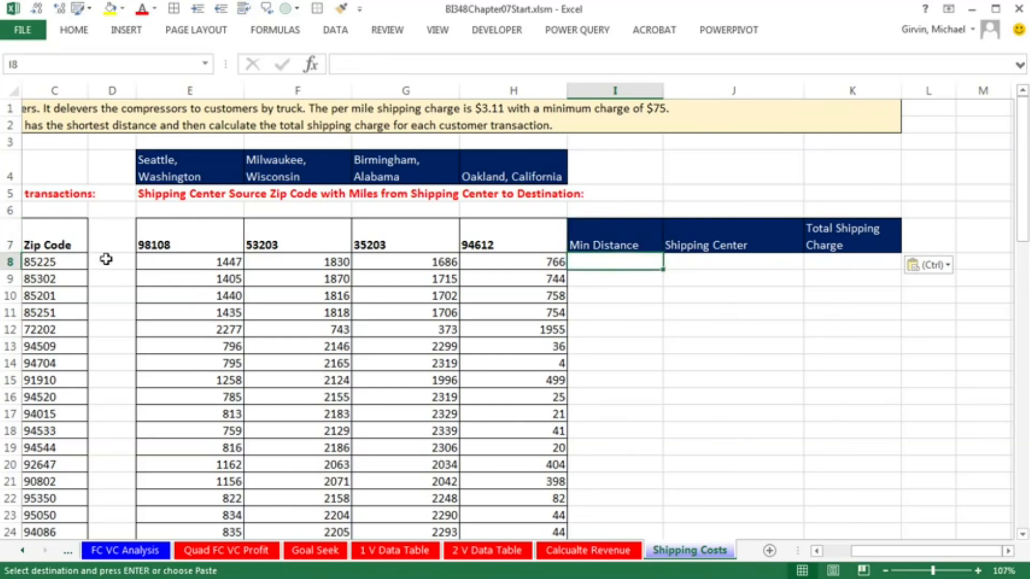
Examine the customer zip codes in C8:C13 and the distances from all four centers in E13:H13
click(62, 260)
click(62, 279)
click(62, 298)
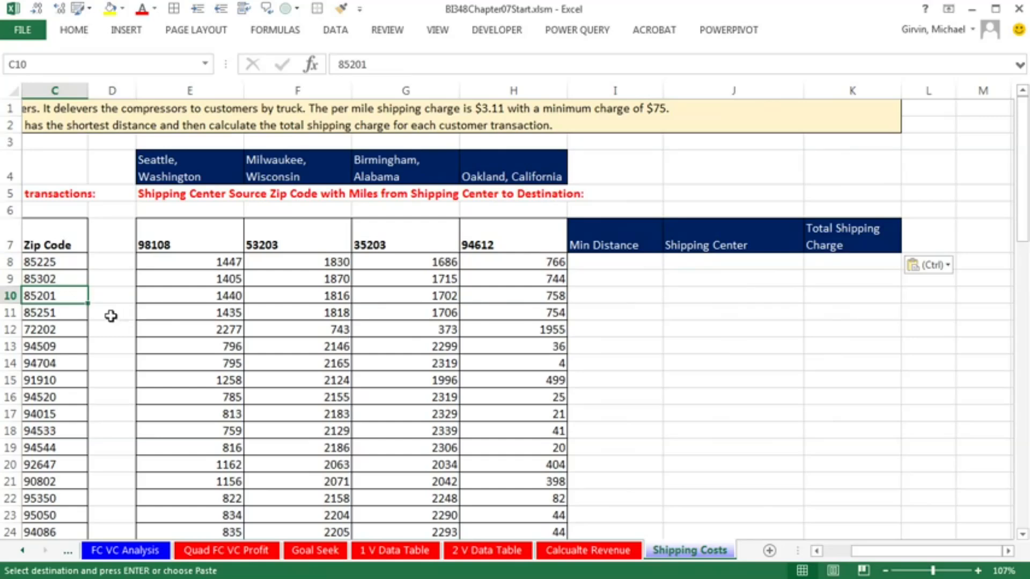
click(69, 315)
click(71, 332)
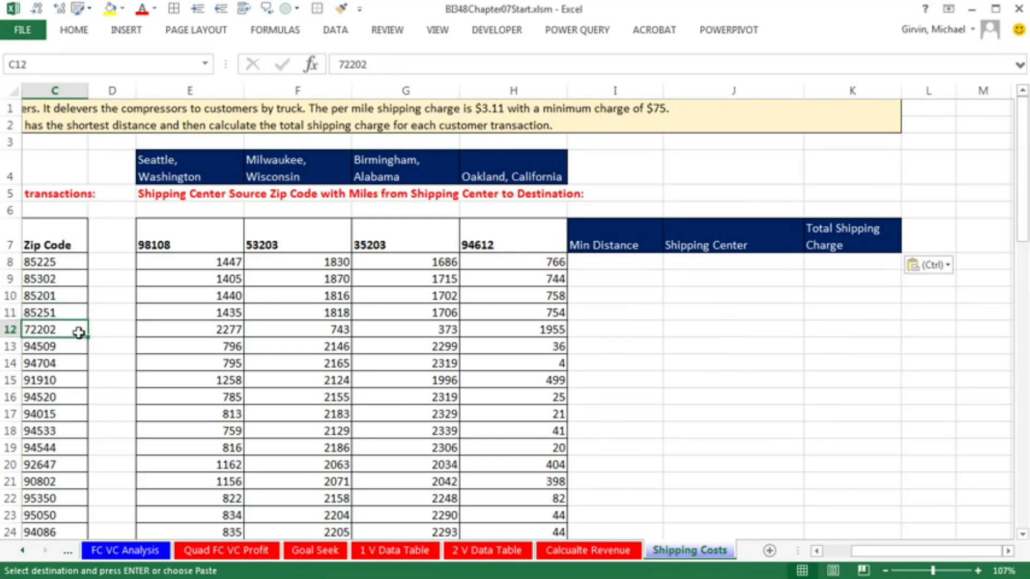
click(66, 347)
drag(170, 349, 519, 351)
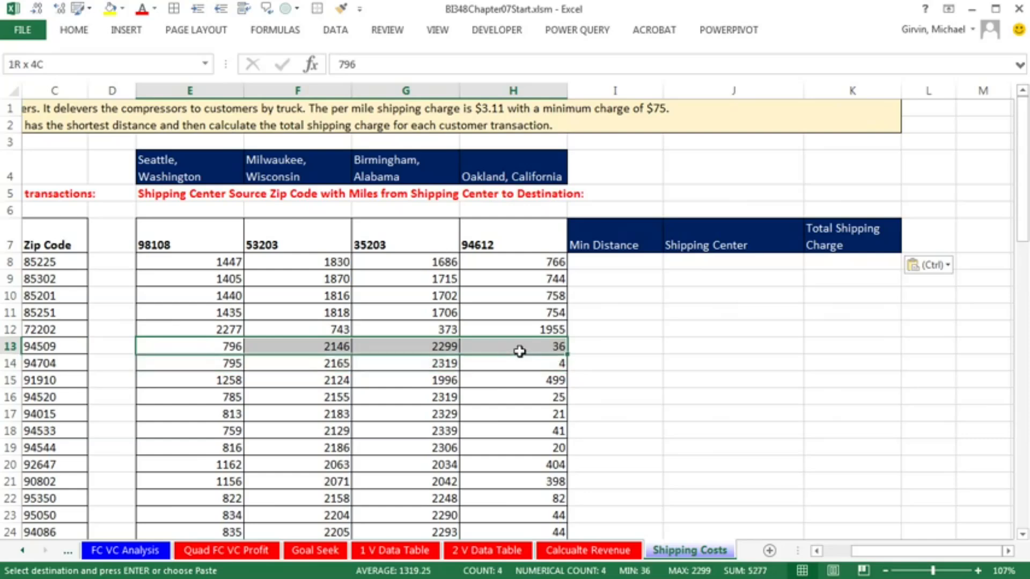
Clear the pending copy selection and give the first Min Distance cell, I8, a light green fill
click(616, 262)
key(Escape)
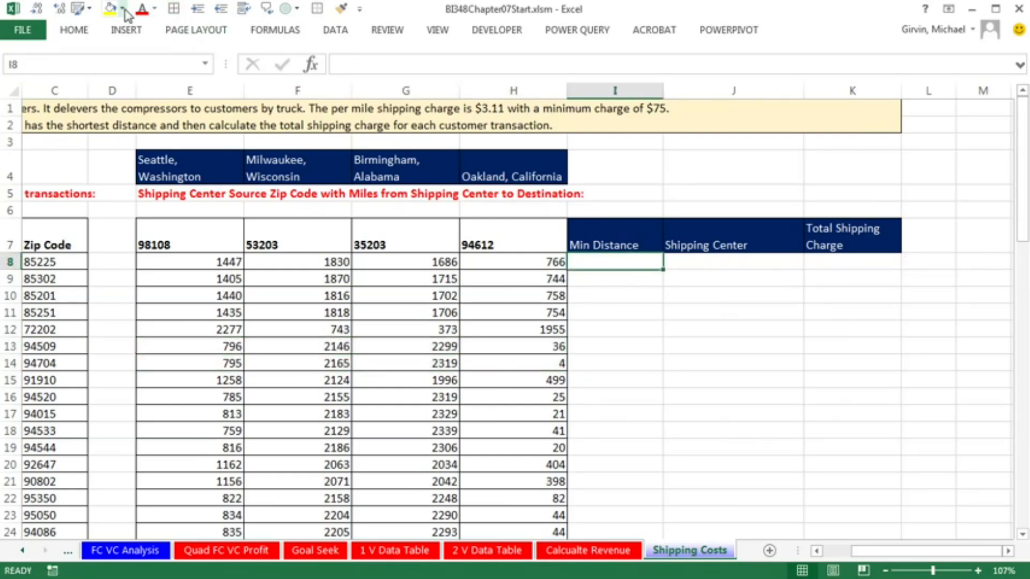
click(122, 8)
click(111, 166)
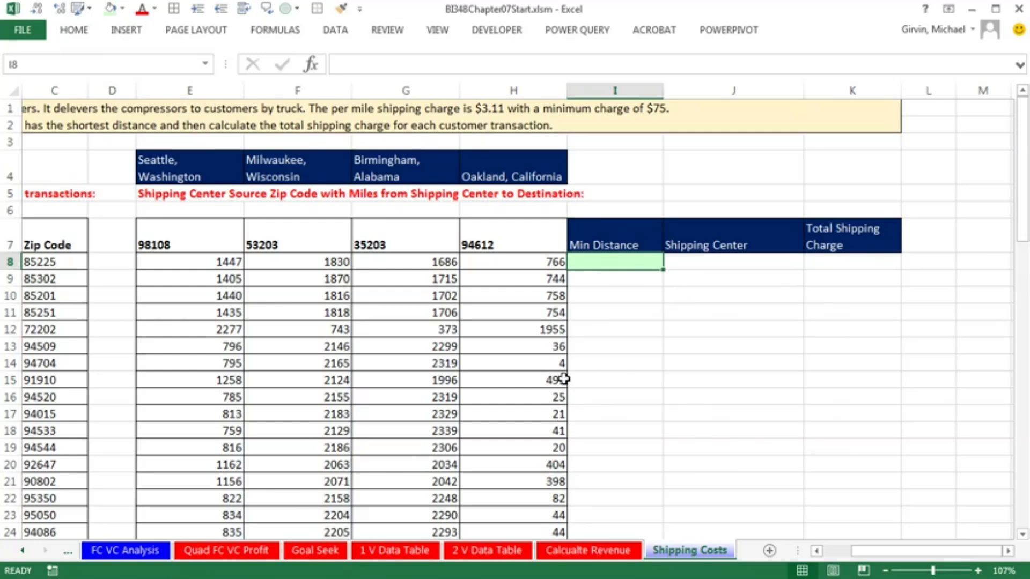
Enter =MIN(E8:H8) in I8 and fill the formula down the Min Distance column to the last customer row
text(=min)
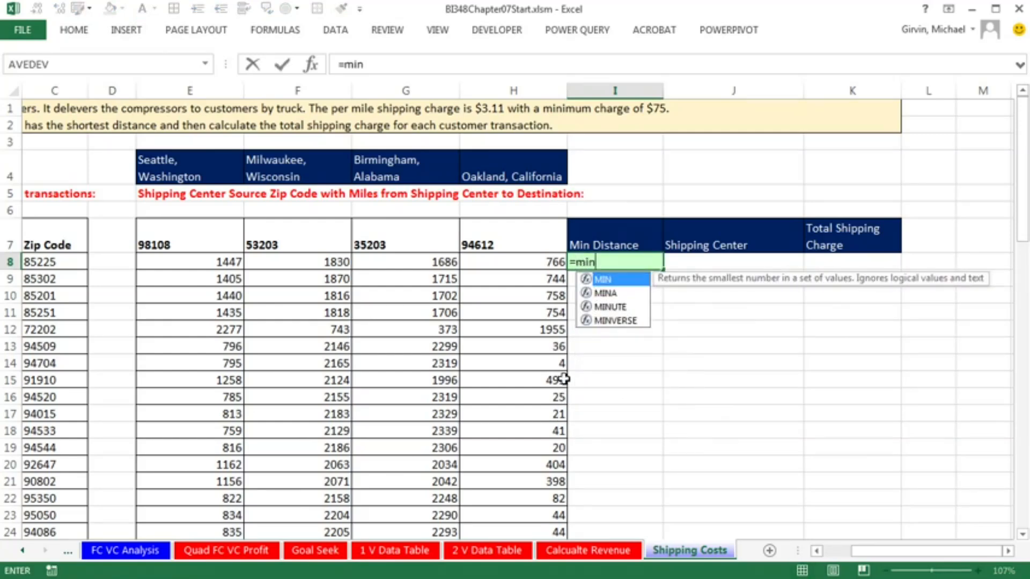
key(Tab)
drag(534, 261, 217, 262)
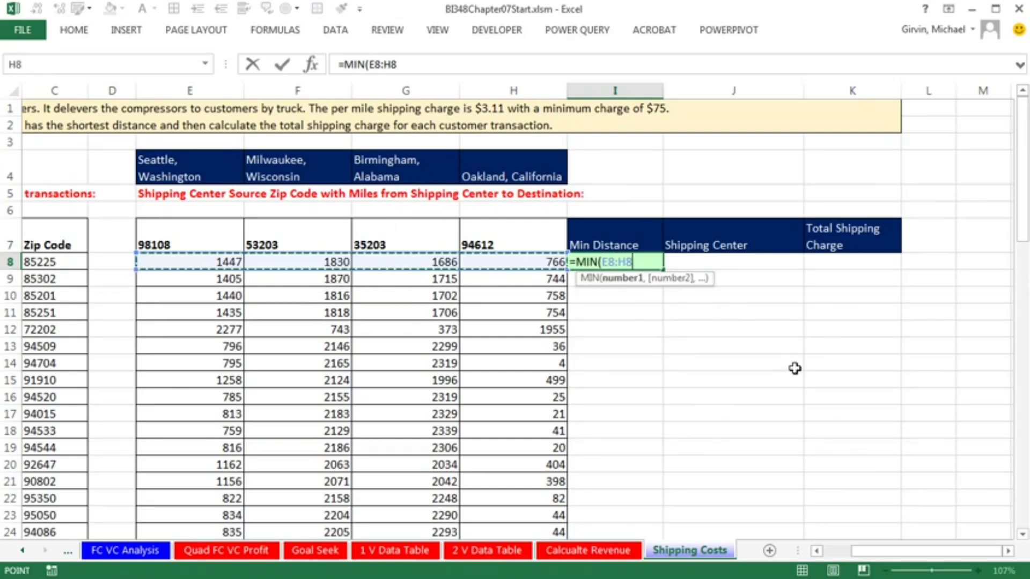
text())
key(ctrl+Return)
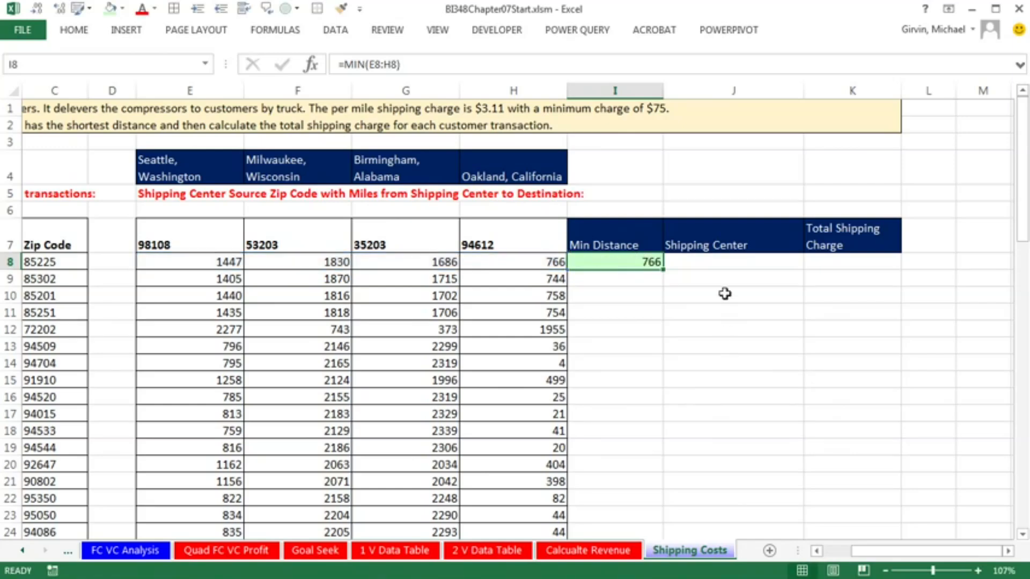
double_click(663, 269)
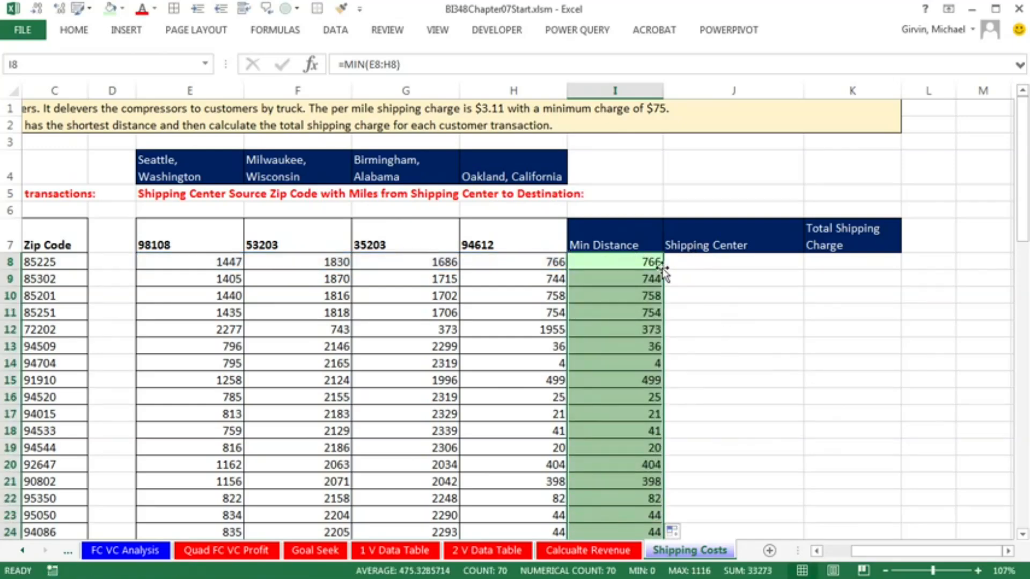
Check the cell references of the MIN formula in the last row of the Min Distance column, I77
key(ctrl+Down)
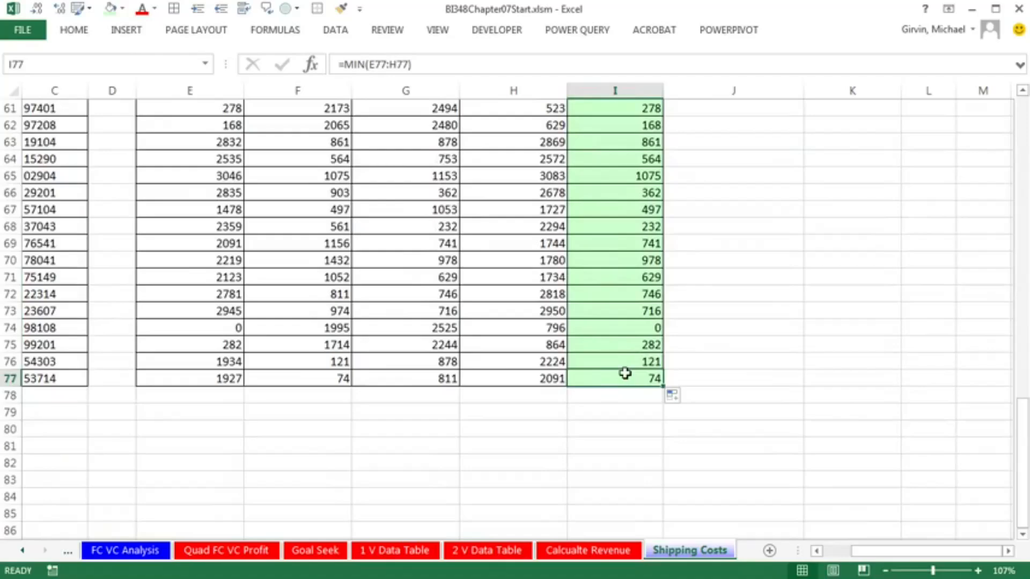
double_click(626, 374)
key(Escape)
key(ctrl+Up)
scroll(692, 409, up, 3)
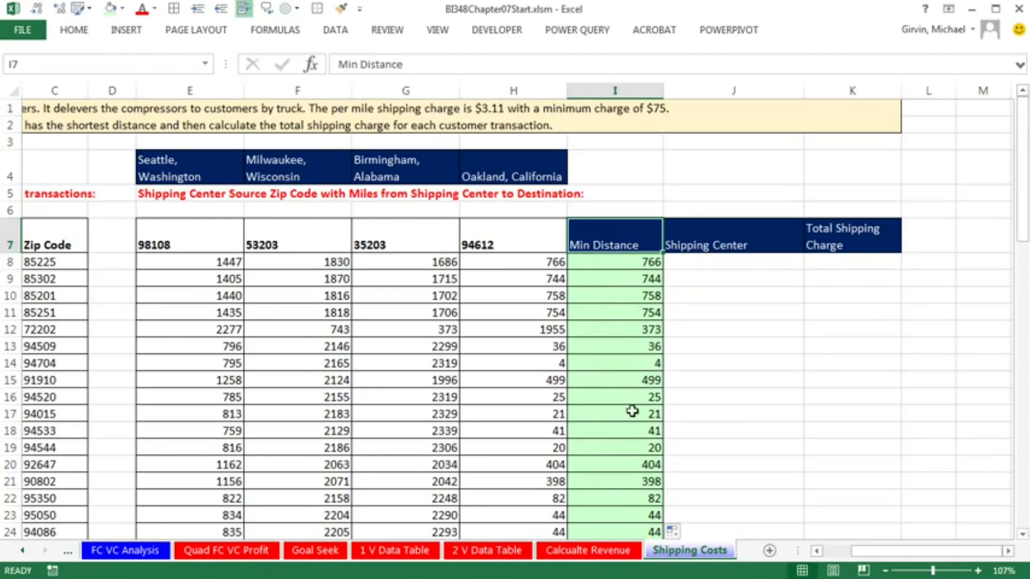
Copy the formatting of I8 onto the first Shipping Center and Total Shipping Charge cells, J8:K8
click(701, 266)
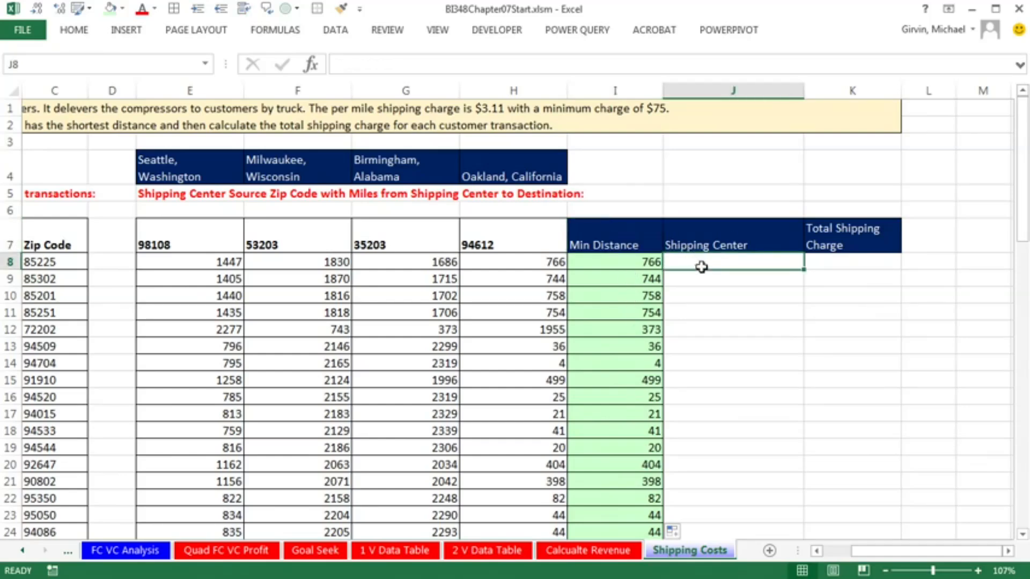
click(642, 264)
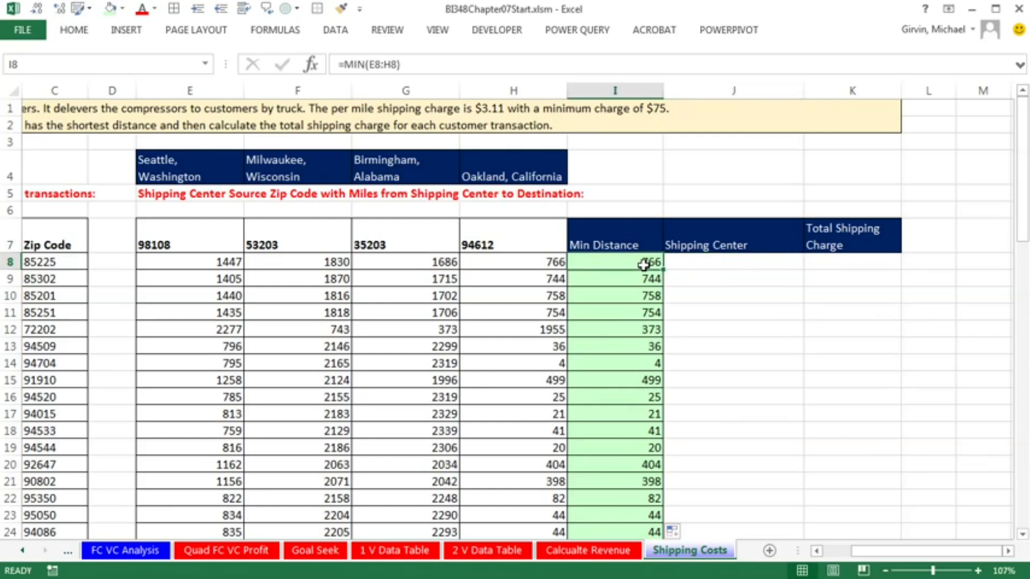
right_click(643, 265)
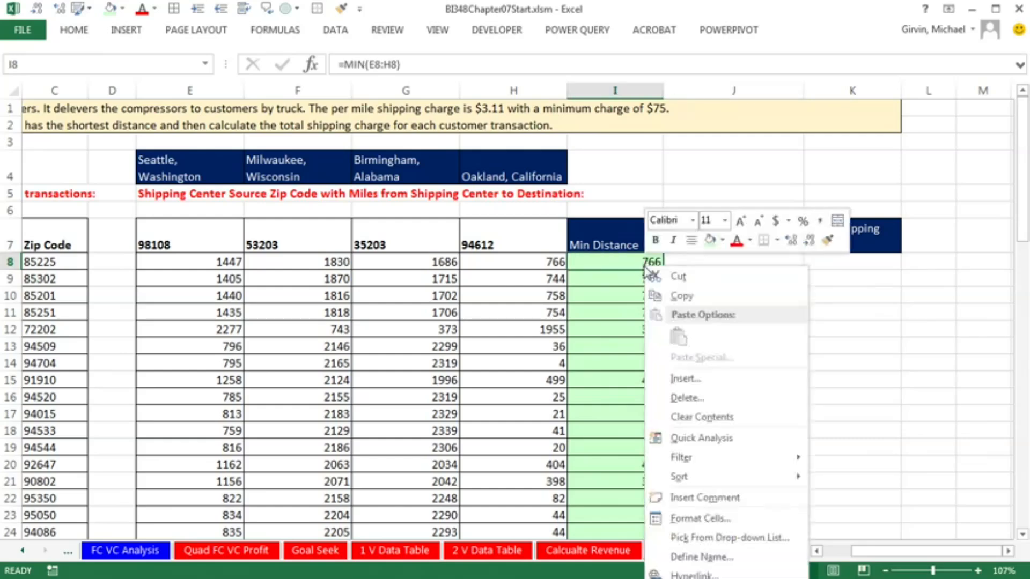
click(826, 240)
drag(739, 262, 837, 265)
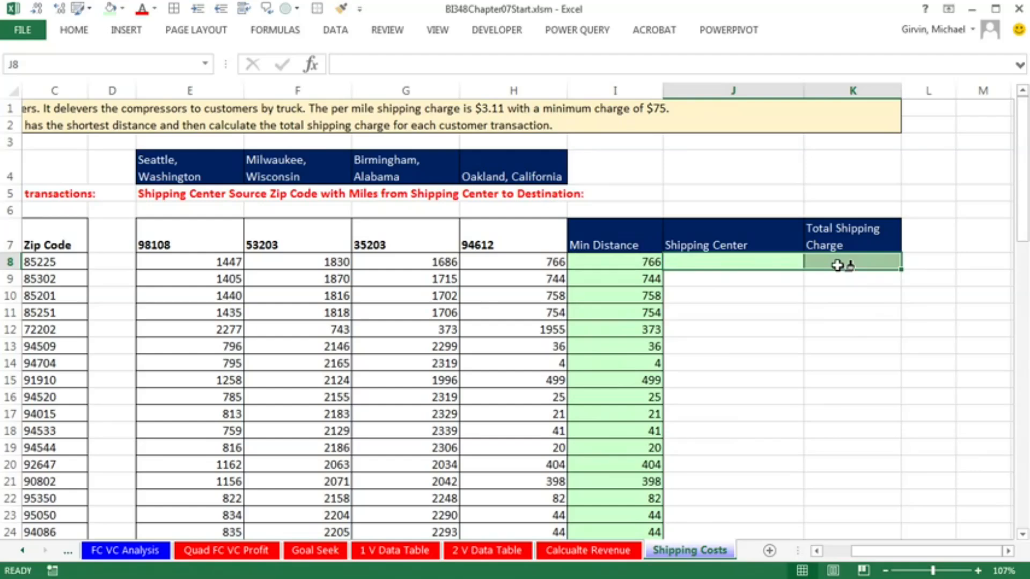
Compare the minimum distances in rows 8 and 12 with the miles in columns E to H to identify the matching shipping centers
click(696, 269)
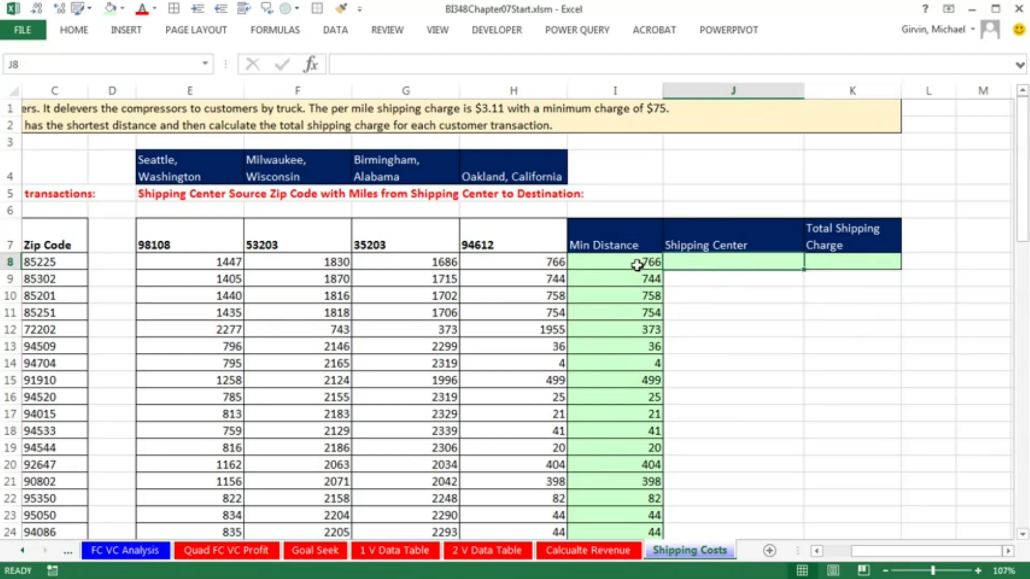
click(636, 265)
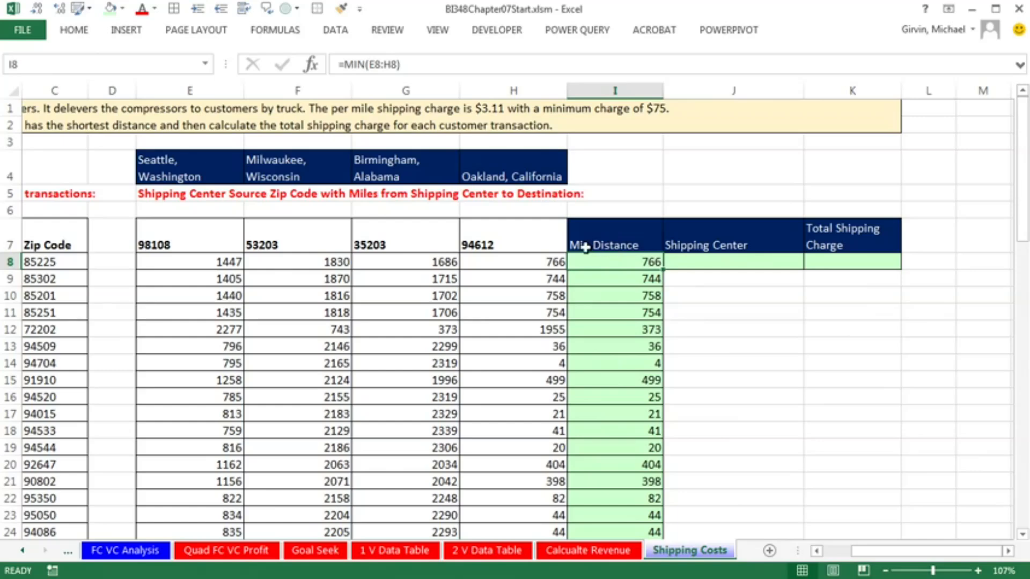
click(535, 260)
drag(185, 261, 486, 267)
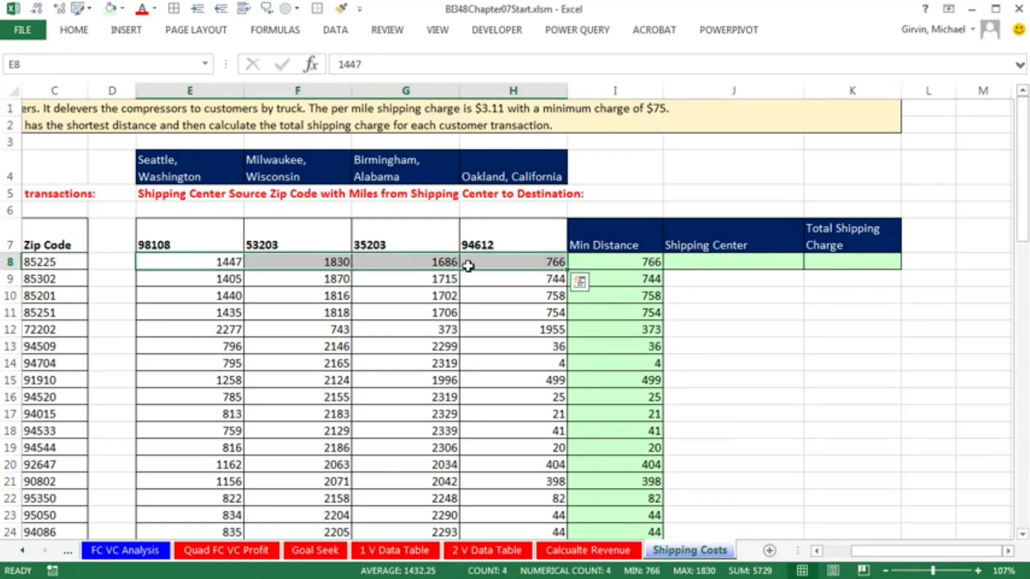
click(475, 171)
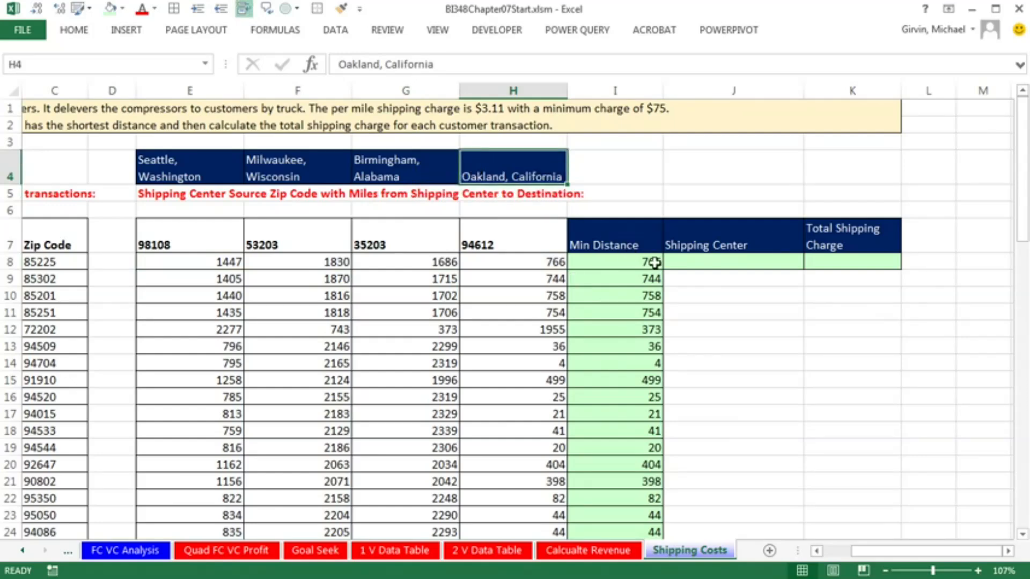
click(692, 263)
click(668, 298)
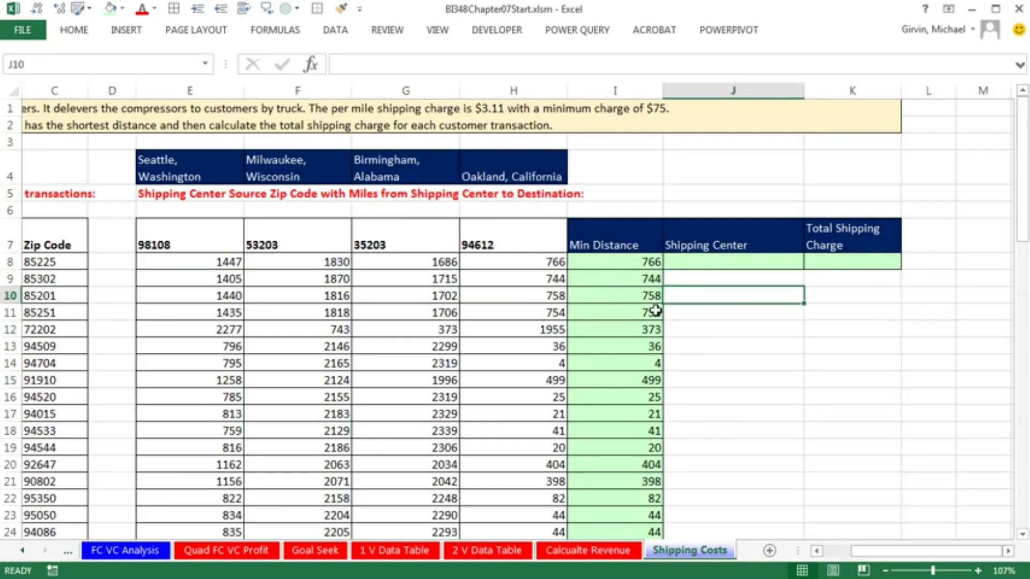
click(688, 330)
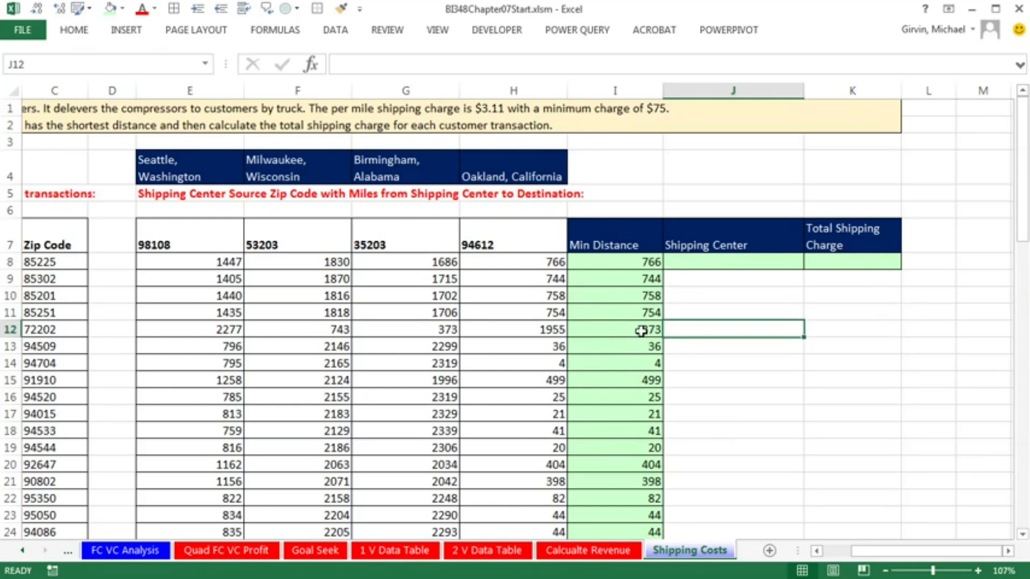
click(645, 331)
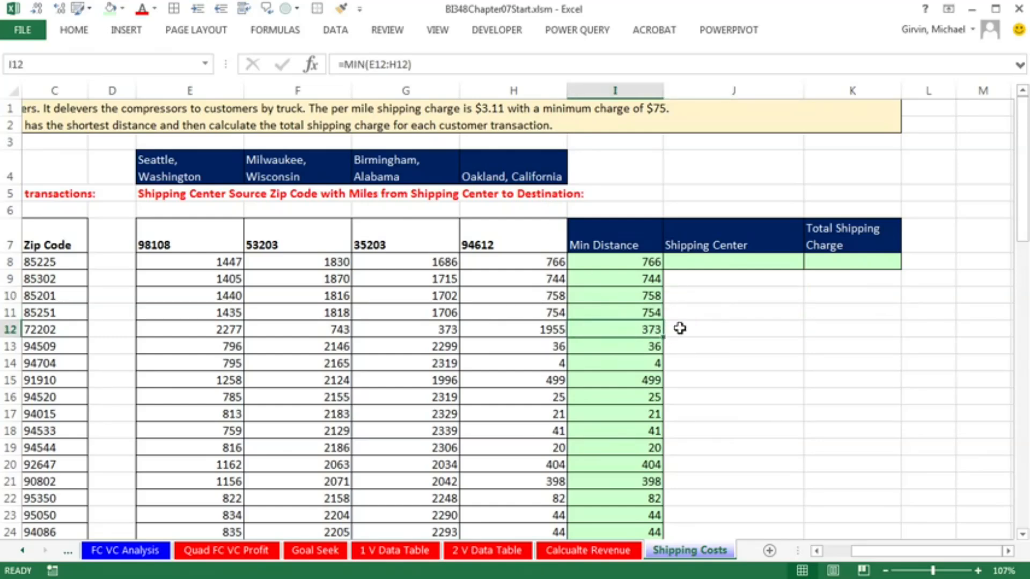
drag(554, 331, 194, 327)
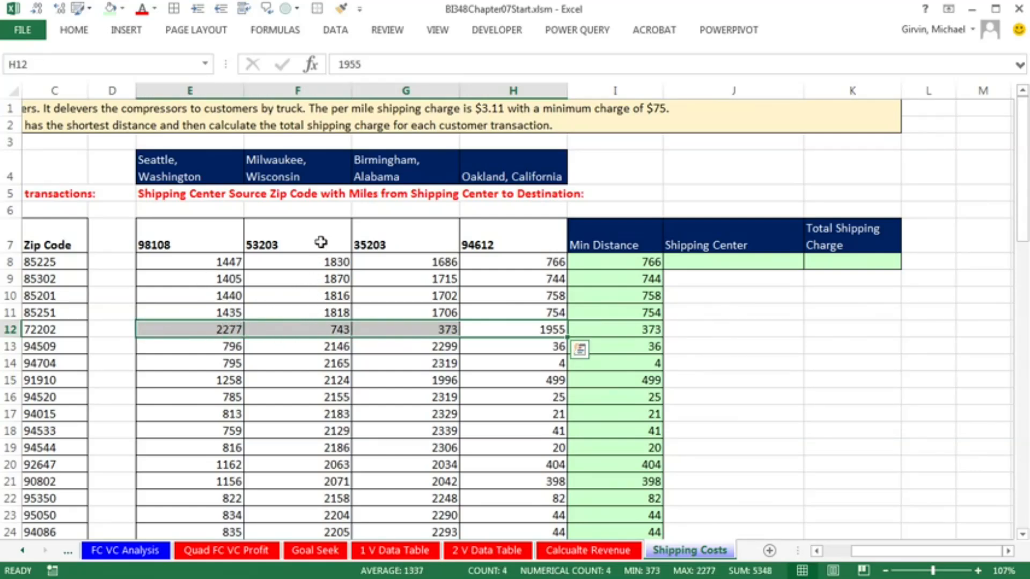
Relate the miles in rows 8 and 12 to the shipping center names in E4:H4 for the Shipping Center lookup
click(305, 169)
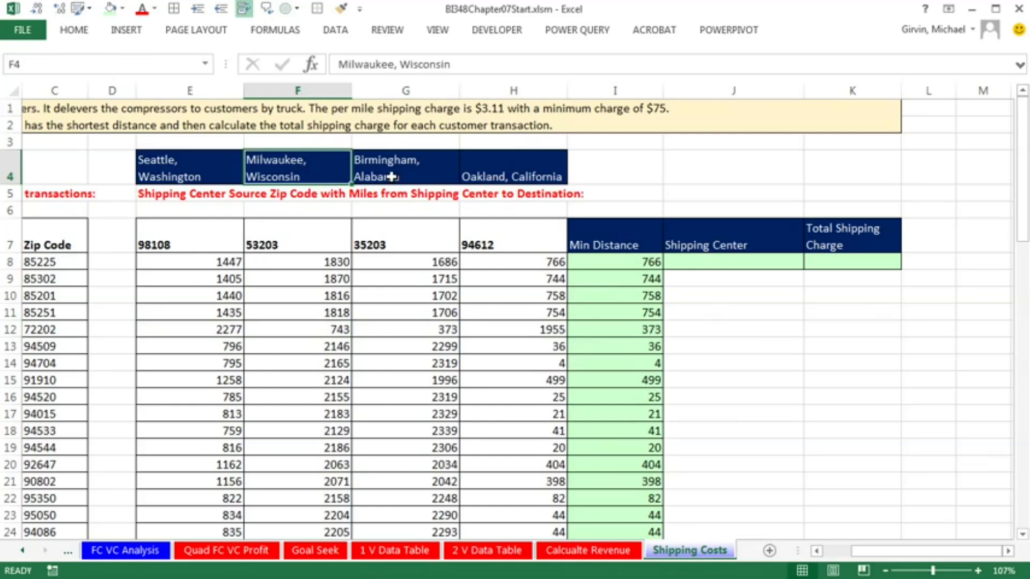
click(724, 334)
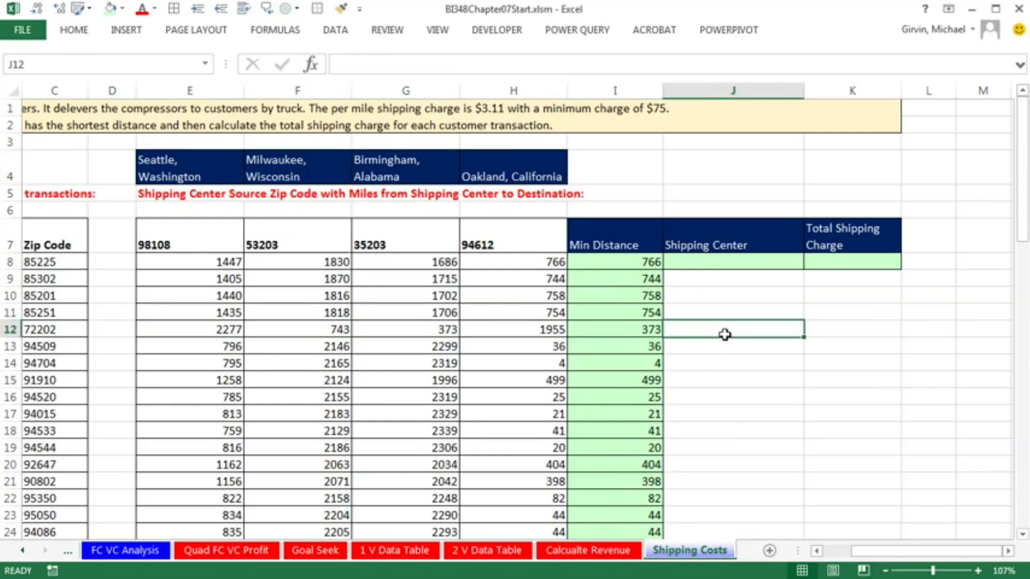
click(713, 261)
drag(175, 261, 515, 262)
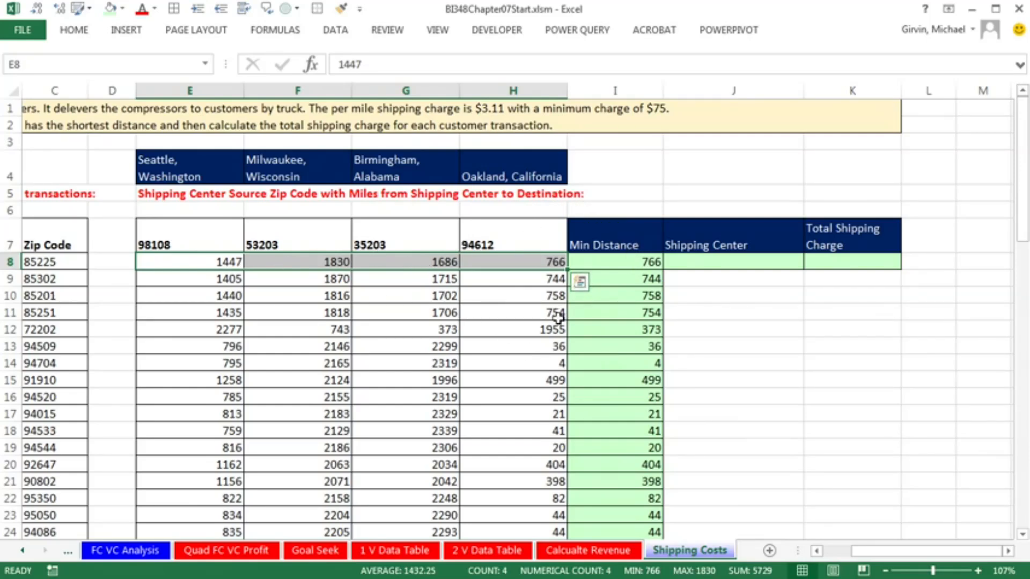
drag(557, 330, 207, 331)
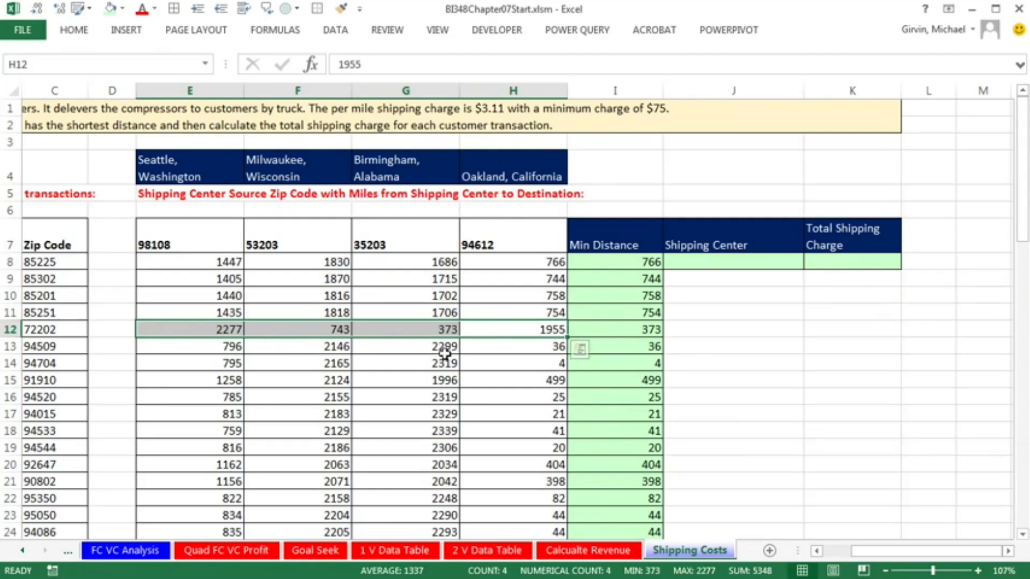
drag(194, 163, 485, 177)
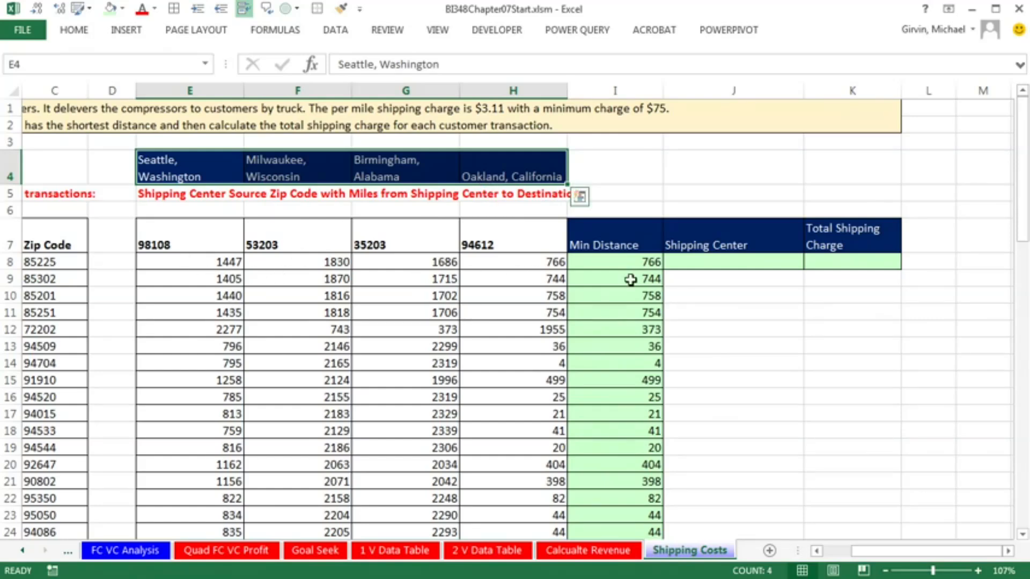
Start an INDEX formula in J8 with the absolute range $E$4:$H$4 as its array, and review its array and row_num arguments
click(723, 263)
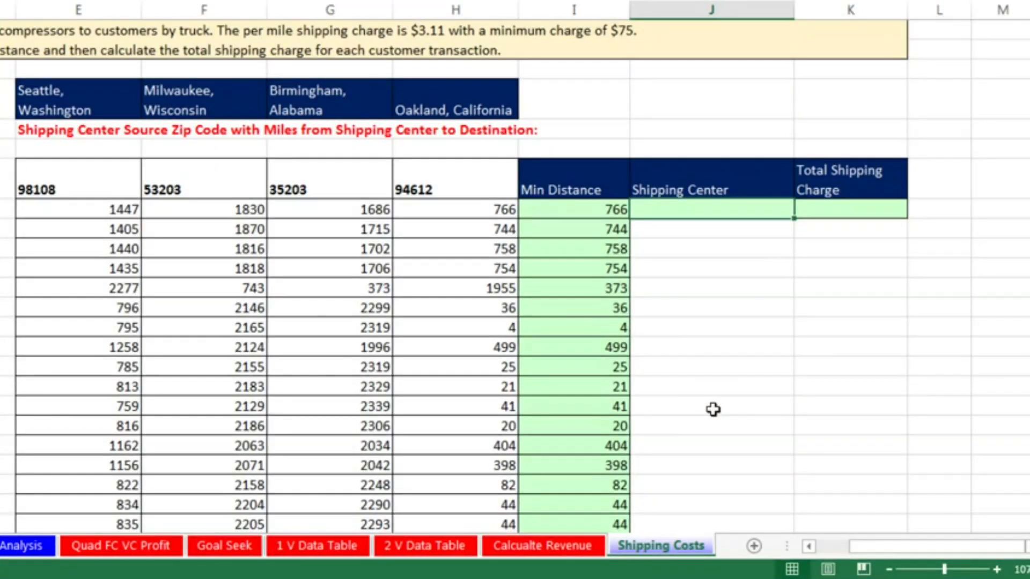
text(=in)
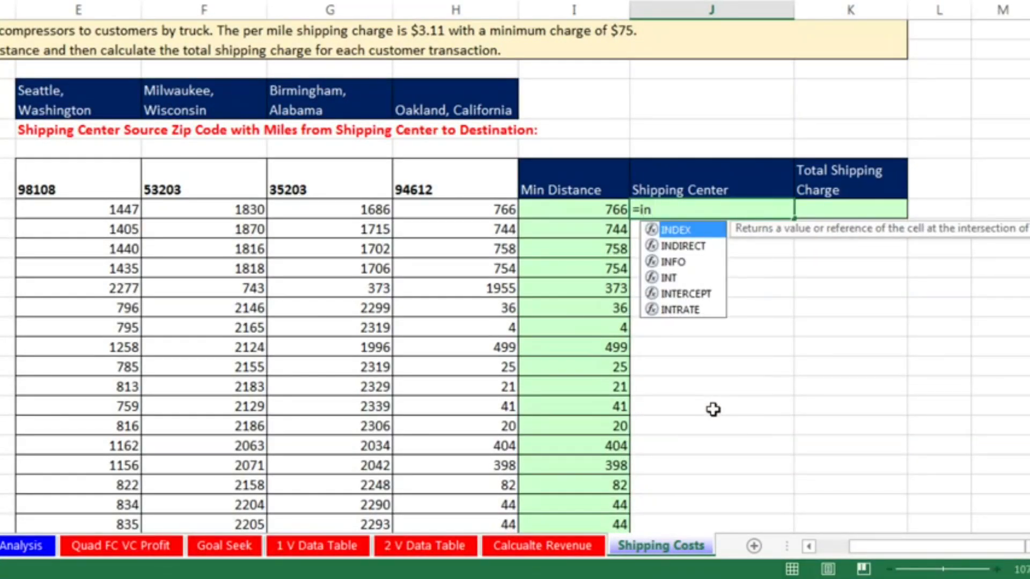
key(Tab)
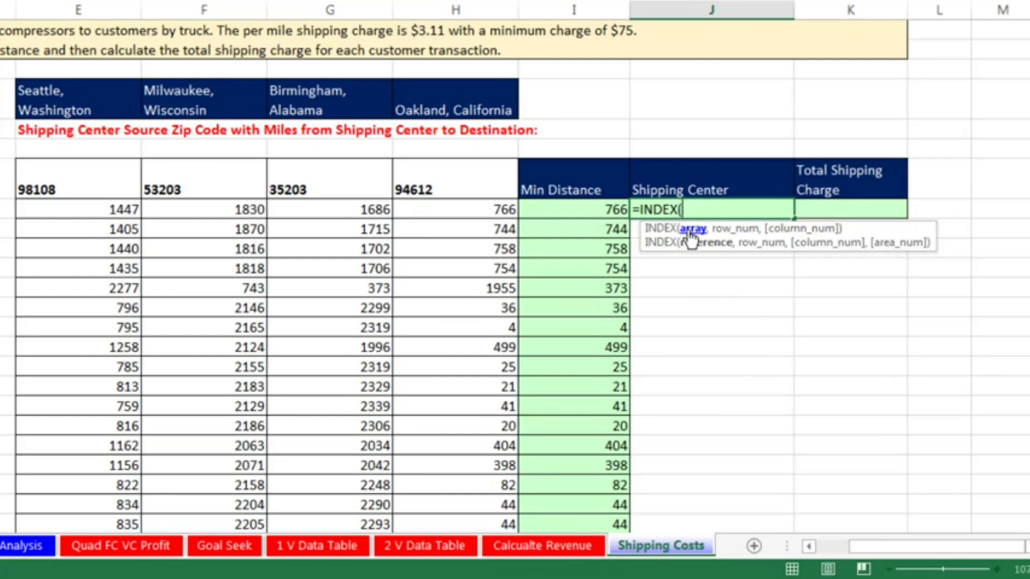
click(51, 94)
drag(51, 94, 481, 86)
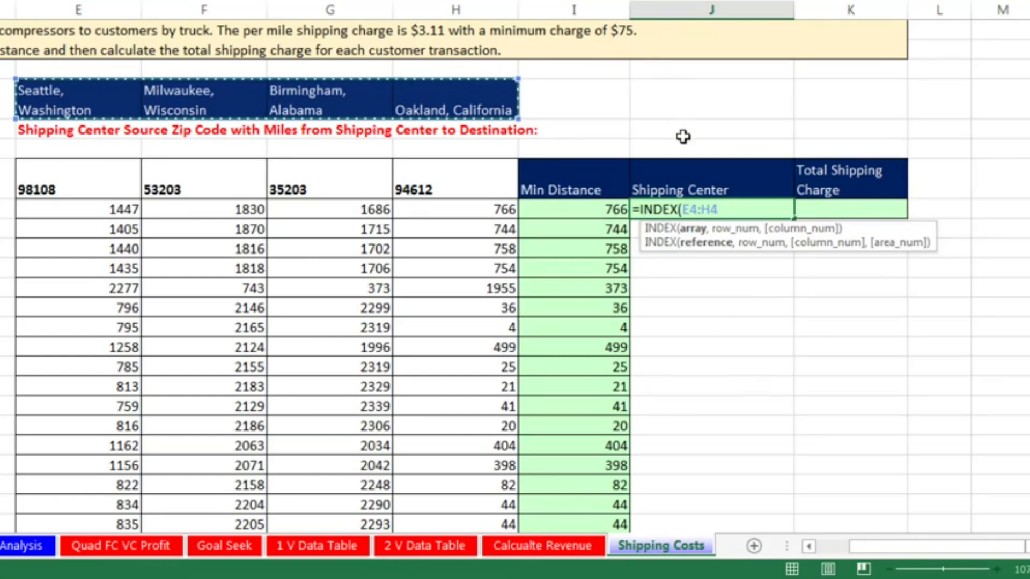
key(F4)
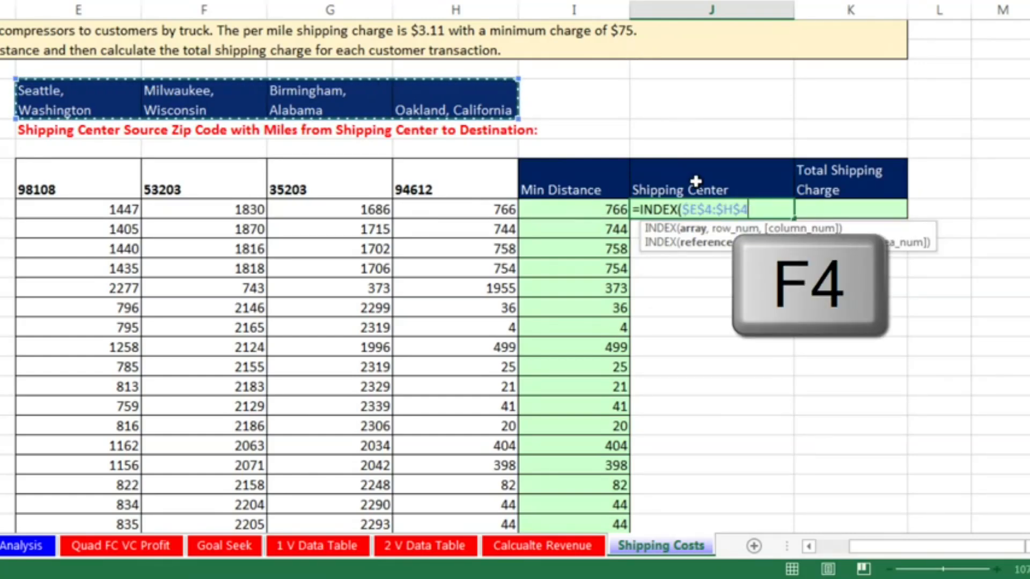
text(,)
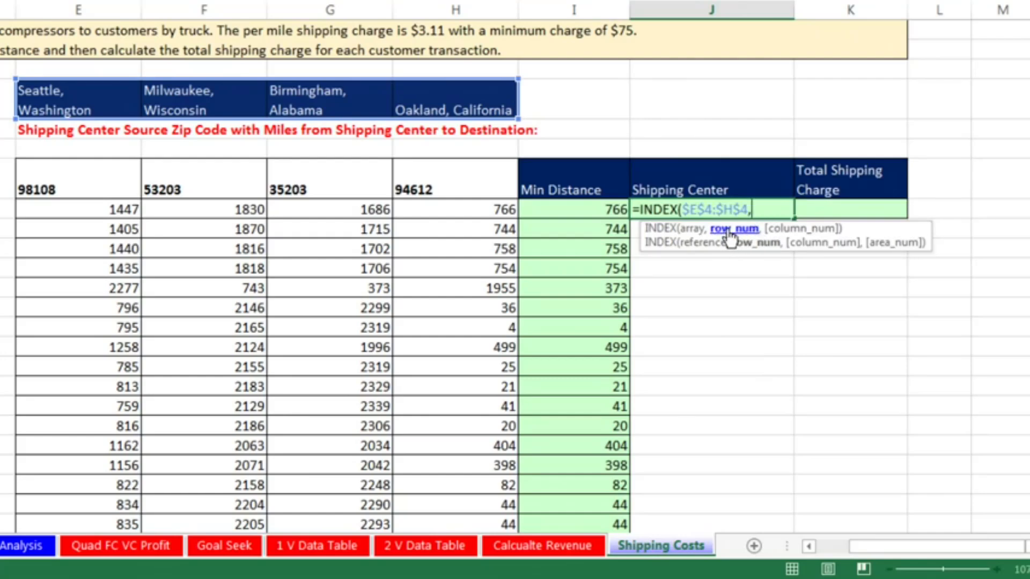
click(694, 229)
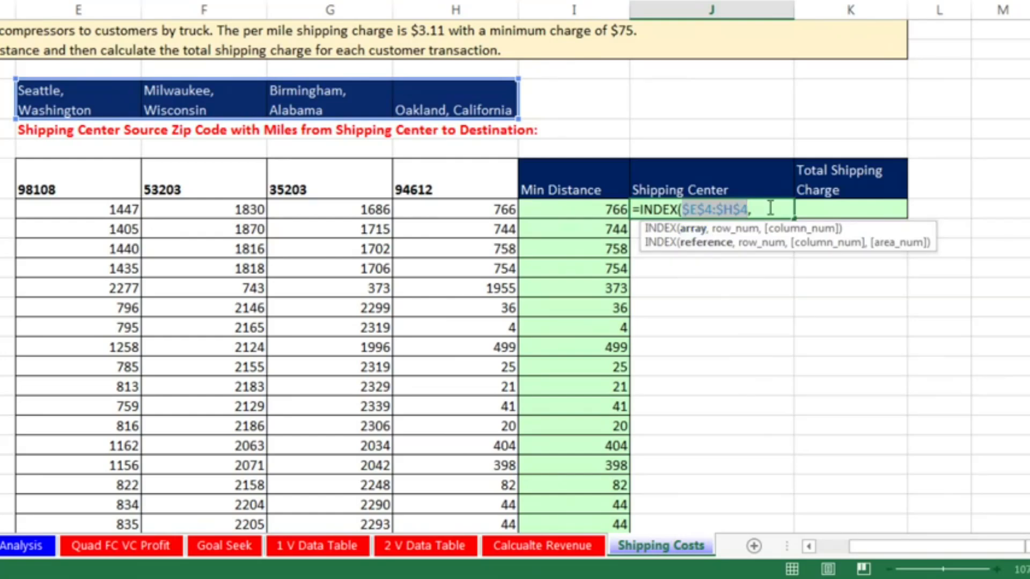
click(748, 243)
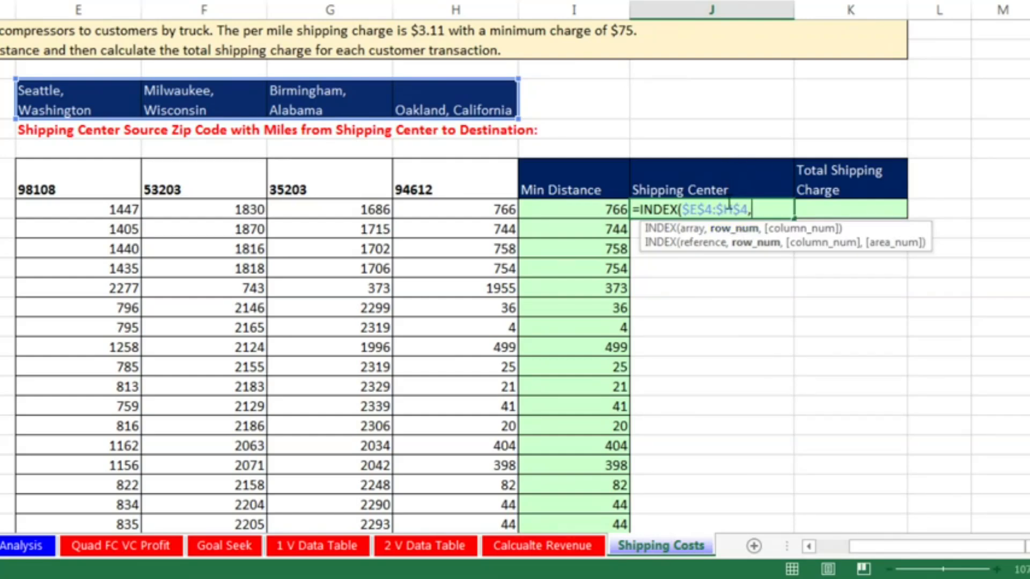
click(693, 233)
click(731, 232)
Add MATCH(I8,E8:H8,0) as the row_num argument of the INDEX formula in J8, using an exact match
text(mat)
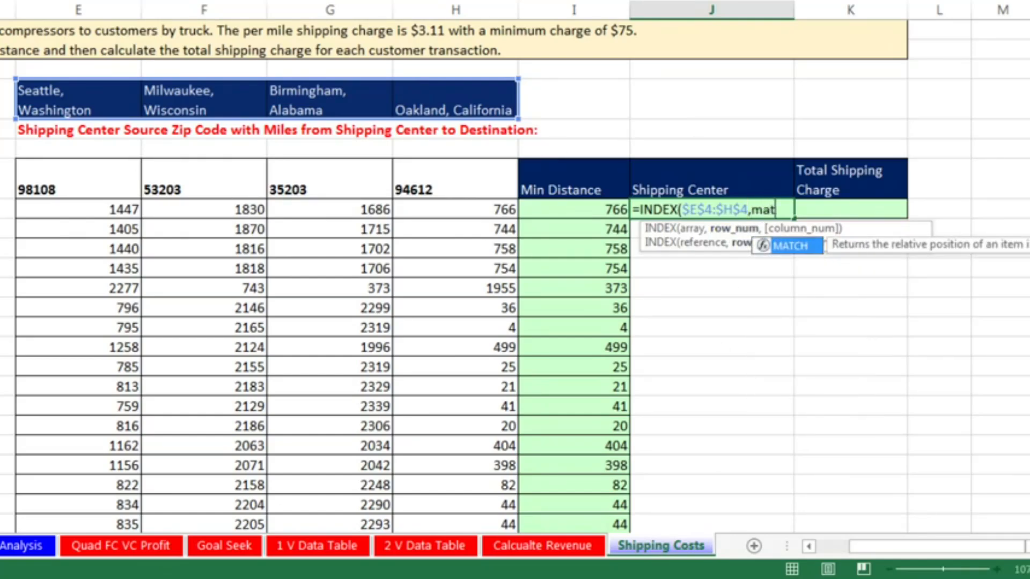
key(Tab)
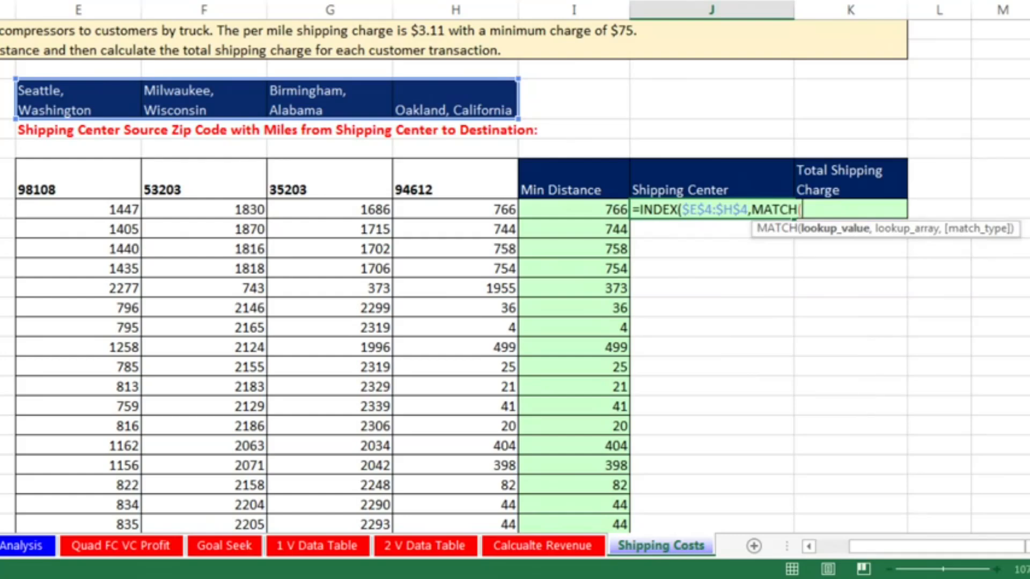
click(590, 210)
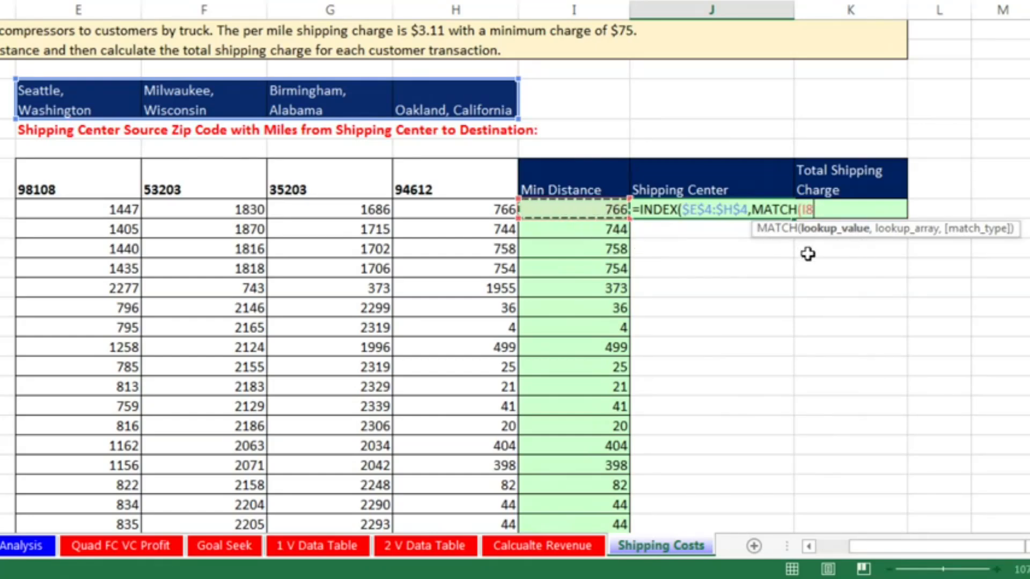
text(,)
drag(493, 208, 81, 211)
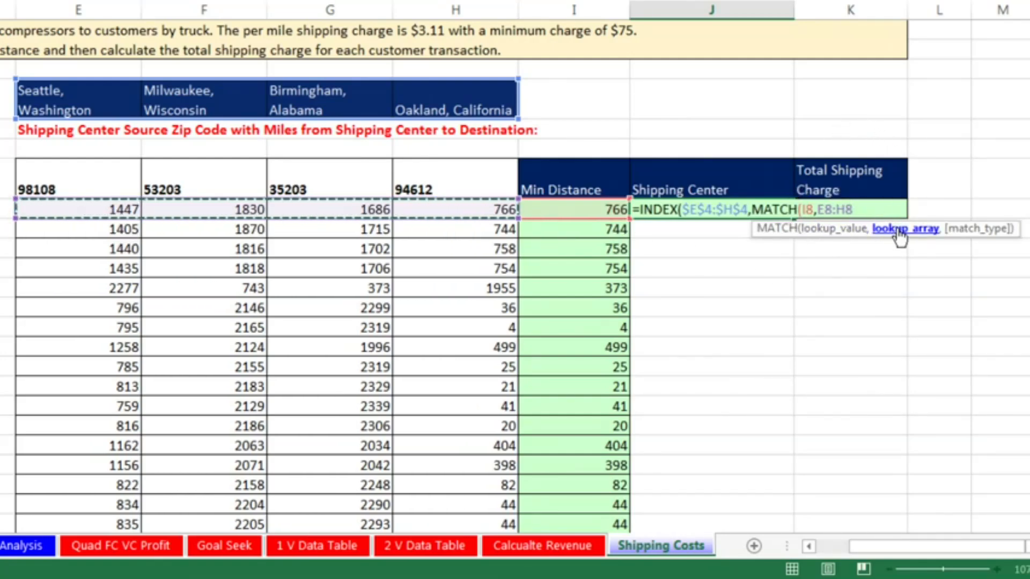
click(874, 206)
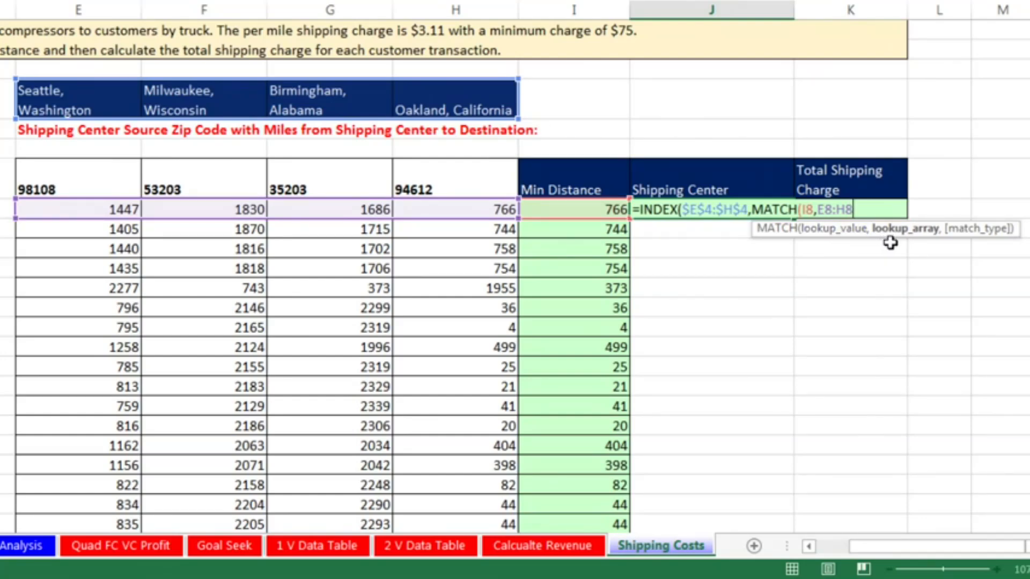
text(,)
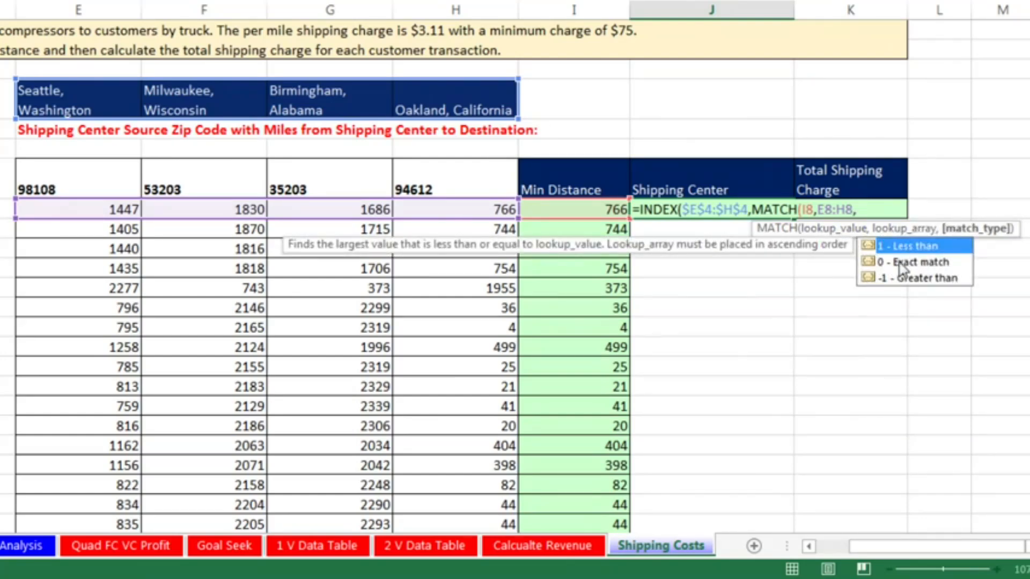
double_click(900, 261)
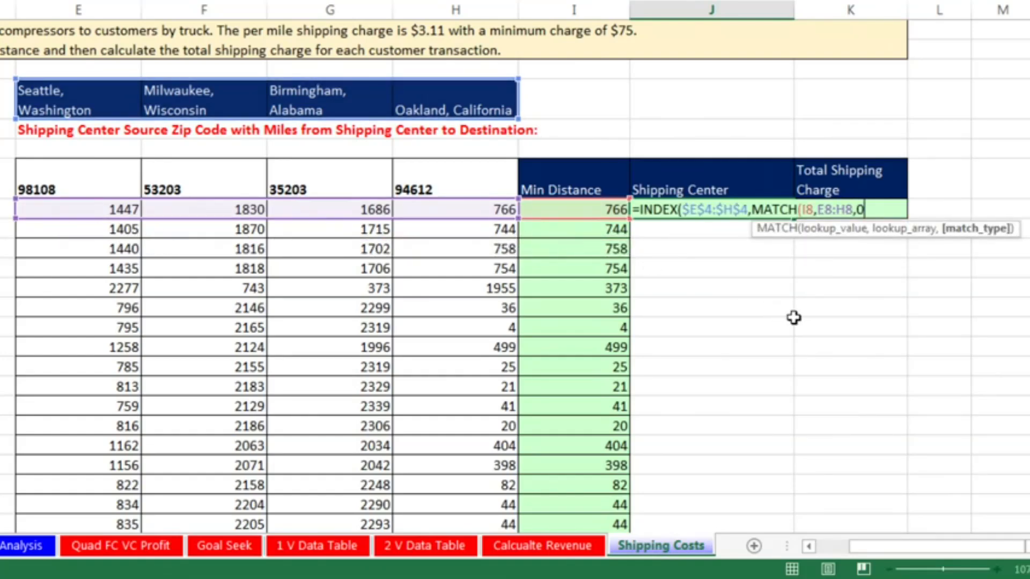
text())
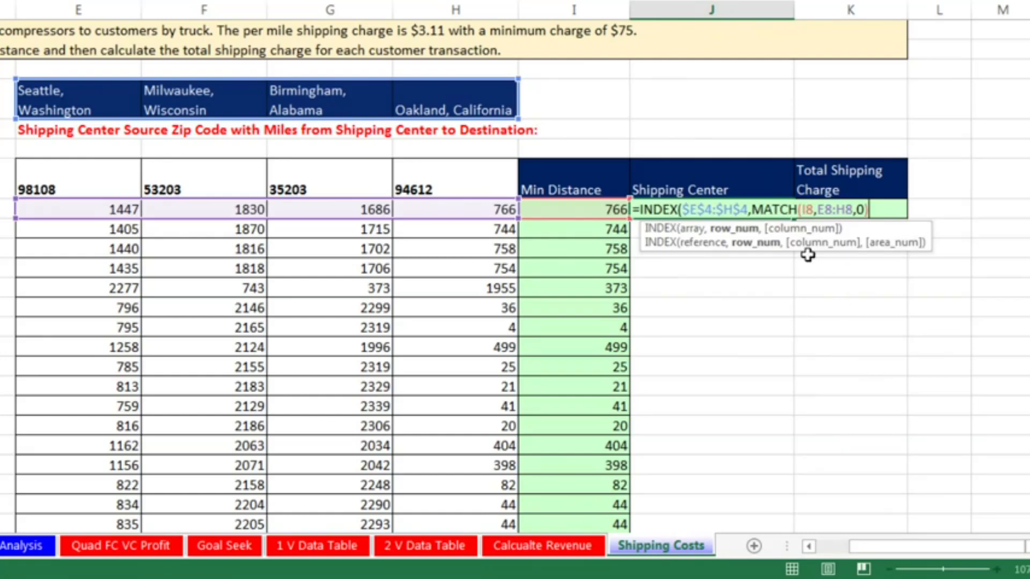
Complete the INDEX and MATCH formula in J8 and fill it down the Shipping Center column to the last customer row
click(728, 235)
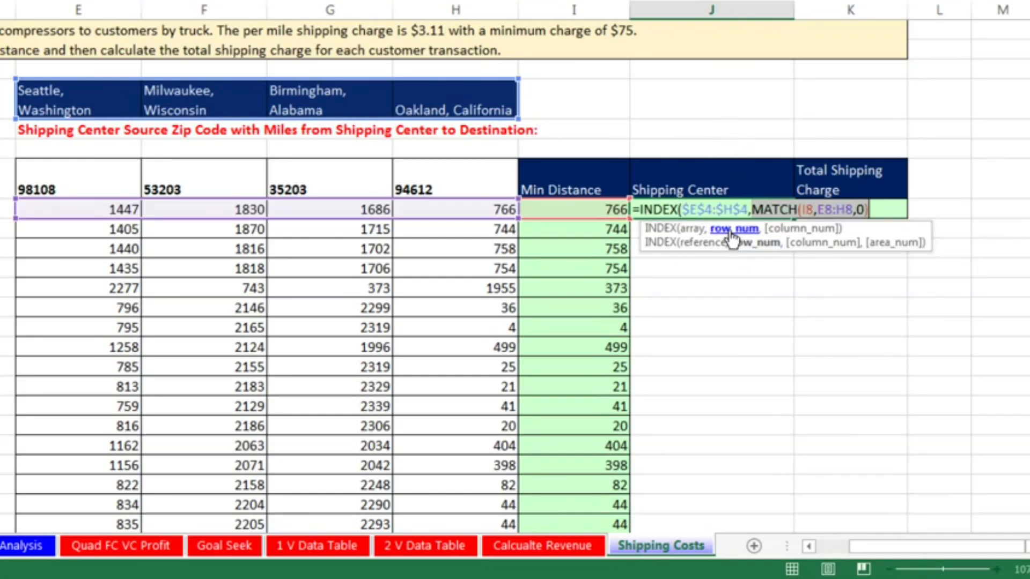
click(888, 212)
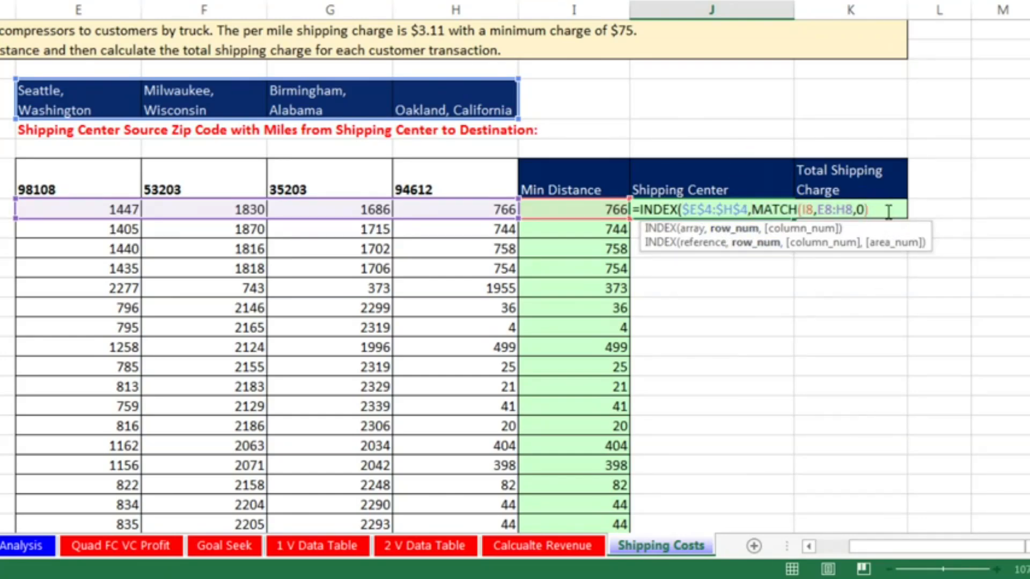
key(ctrl+Return)
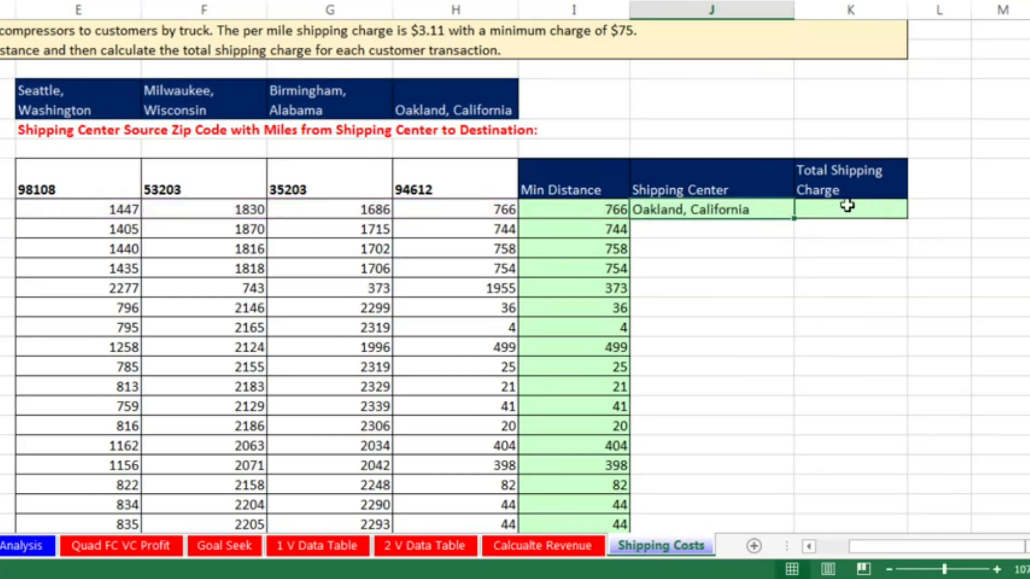
double_click(794, 217)
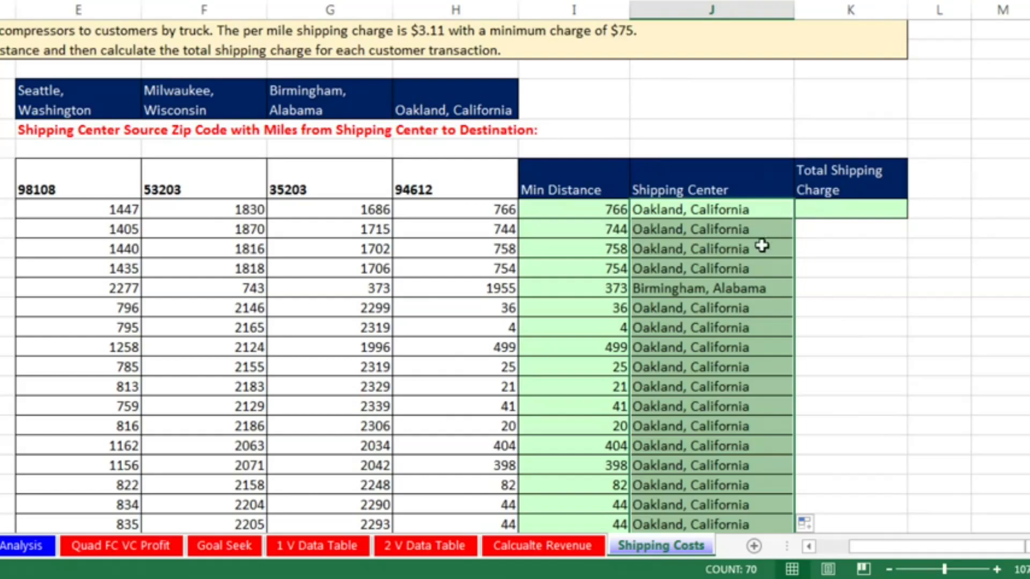
Check the cell references of the INDEX and MATCH formula in J12
click(725, 290)
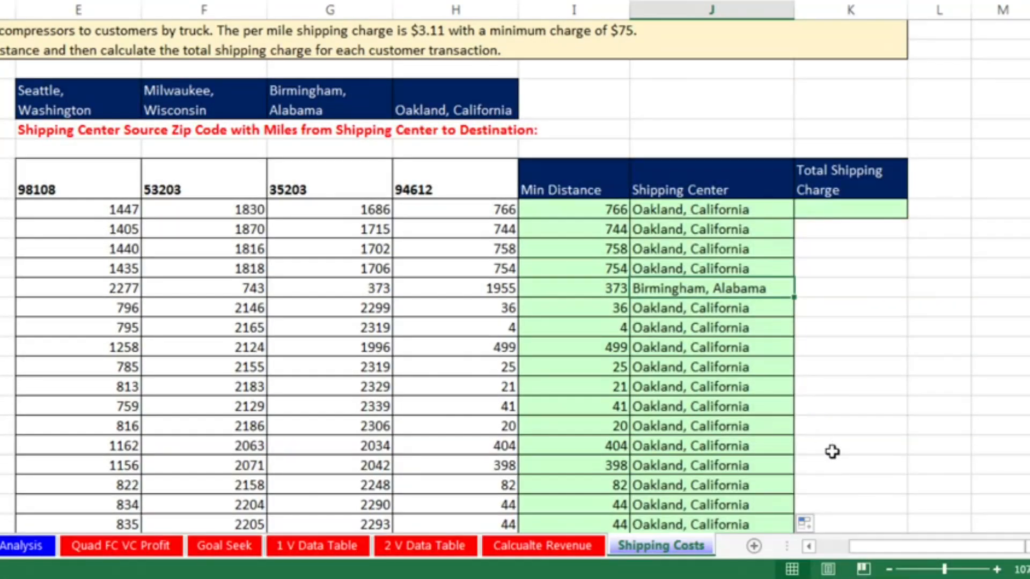
key(F2)
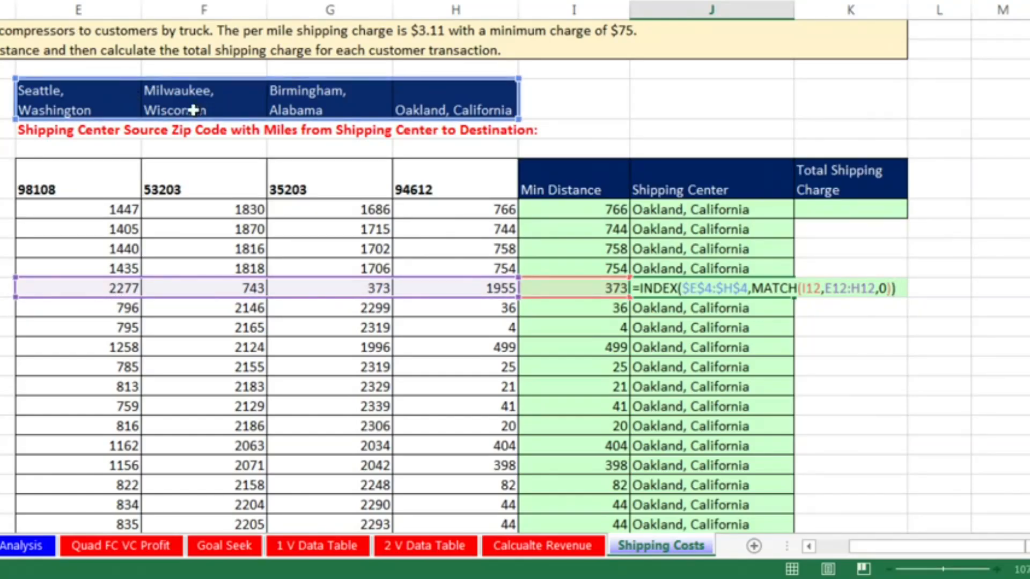
key(ctrl+Return)
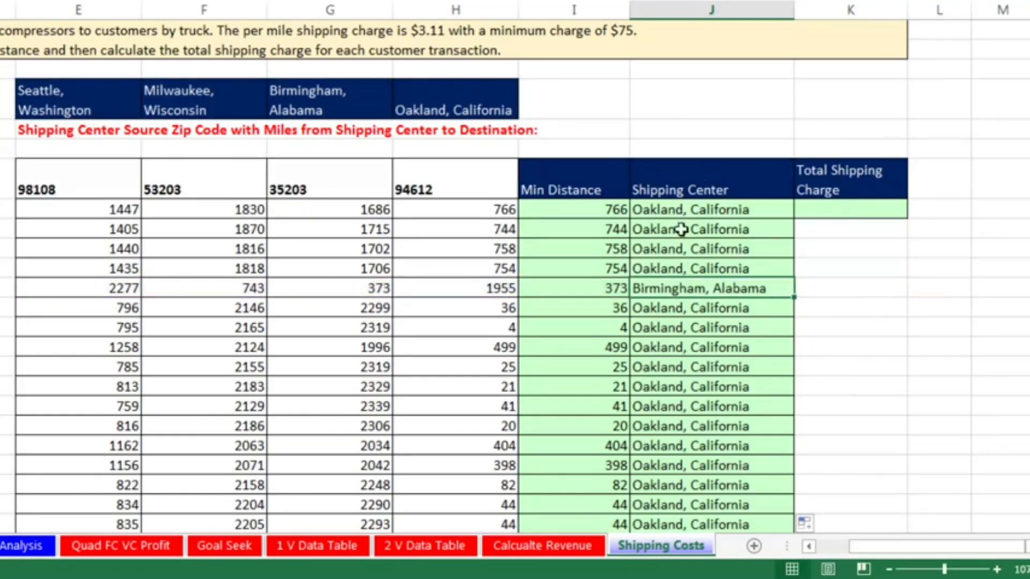
Enter the heading "Formula Inputs (Parameters, Assumptions, Variables)" in M1
click(825, 210)
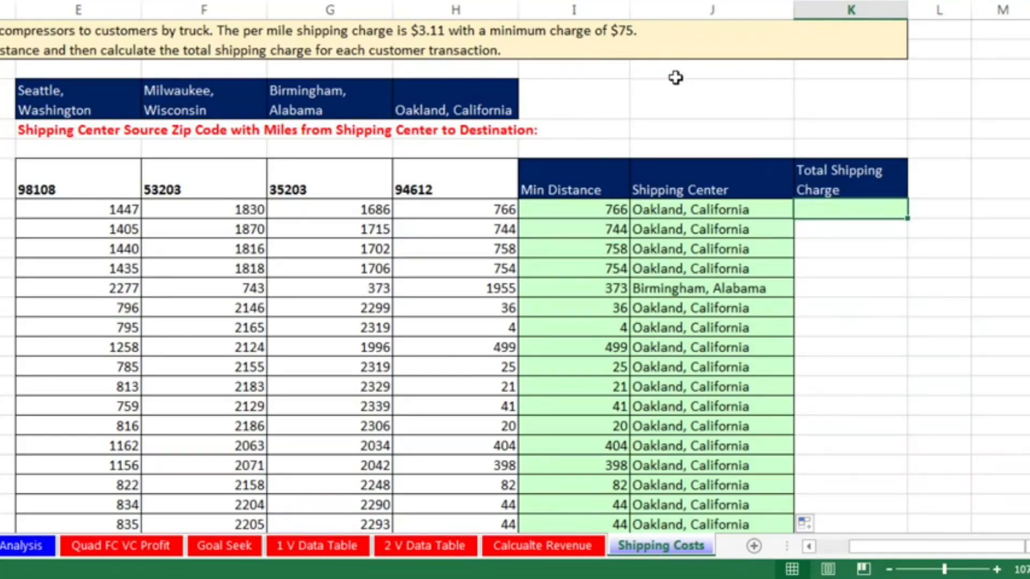
scroll(670, 75, right, 3)
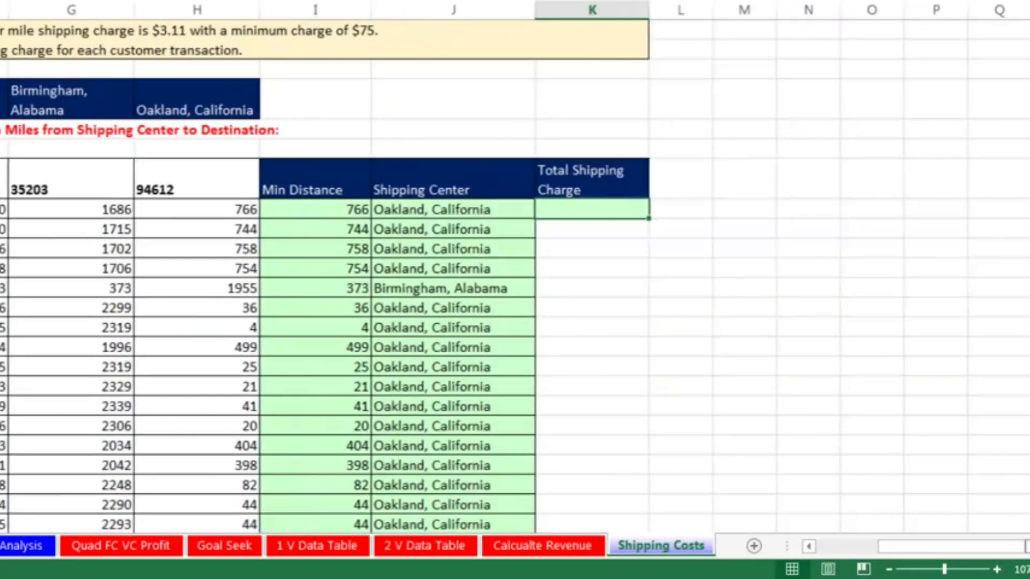
click(613, 29)
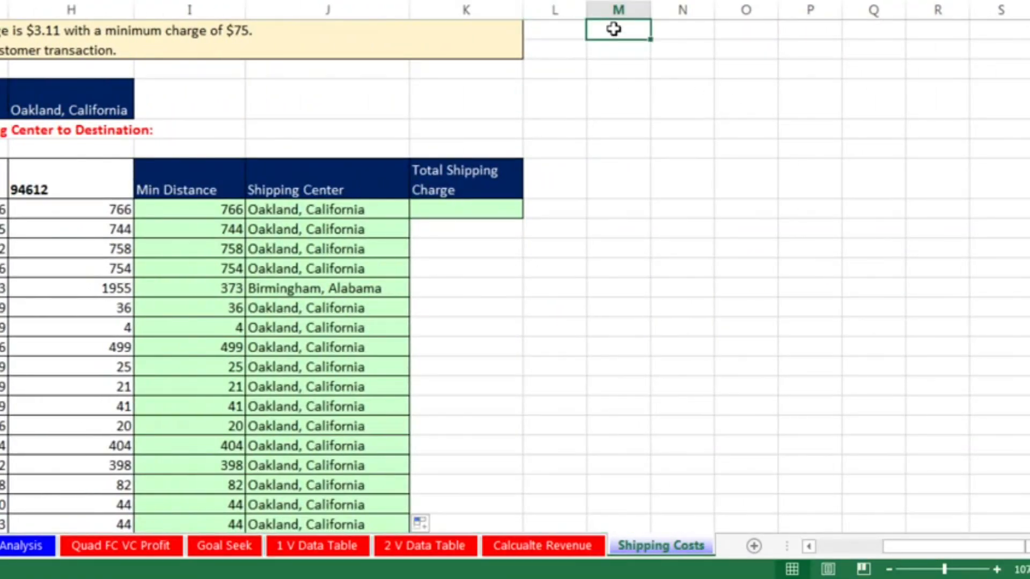
text(Formula Inputs (Parameters, Assumptions, Variable)
text(s))
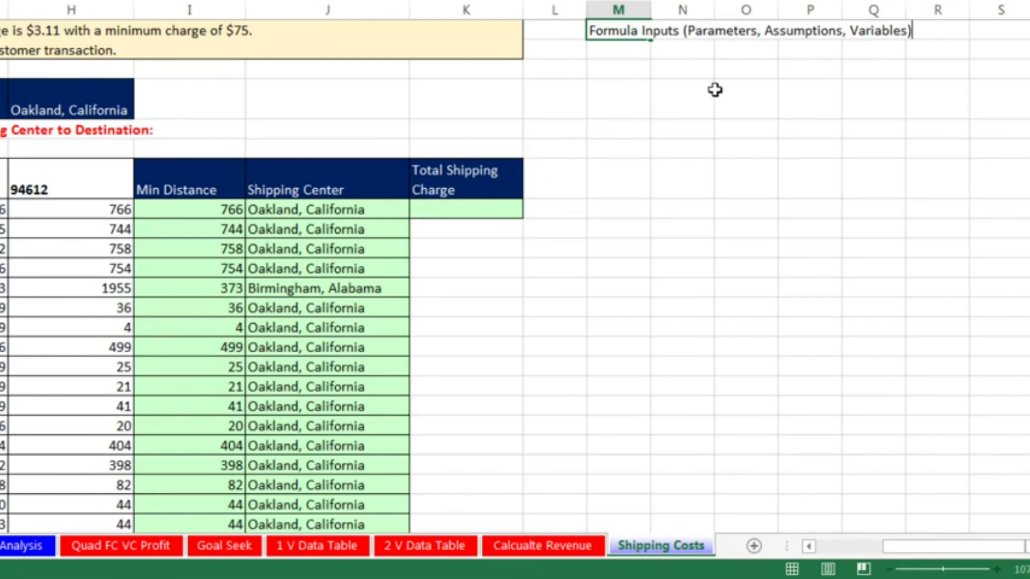
Widen columns M and N so the heading fits across both, and select M1:N1
click(633, 9)
drag(652, 9, 805, 21)
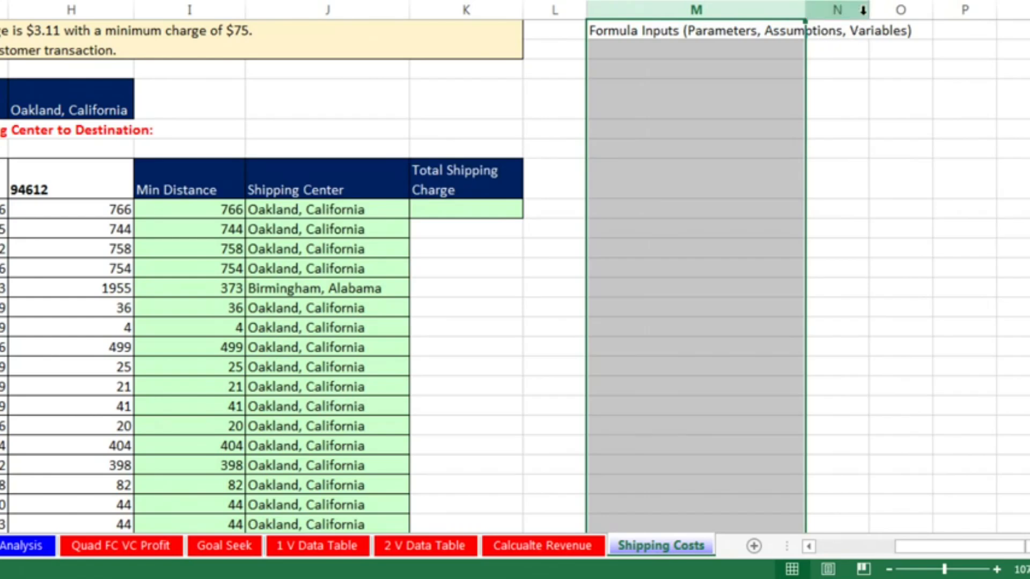
drag(868, 10, 917, 11)
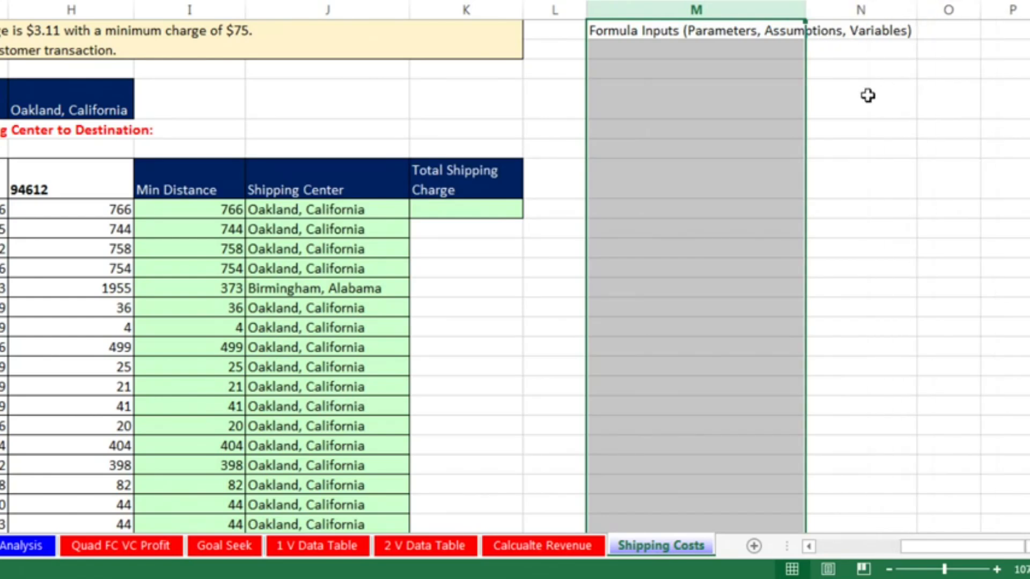
drag(747, 33, 846, 27)
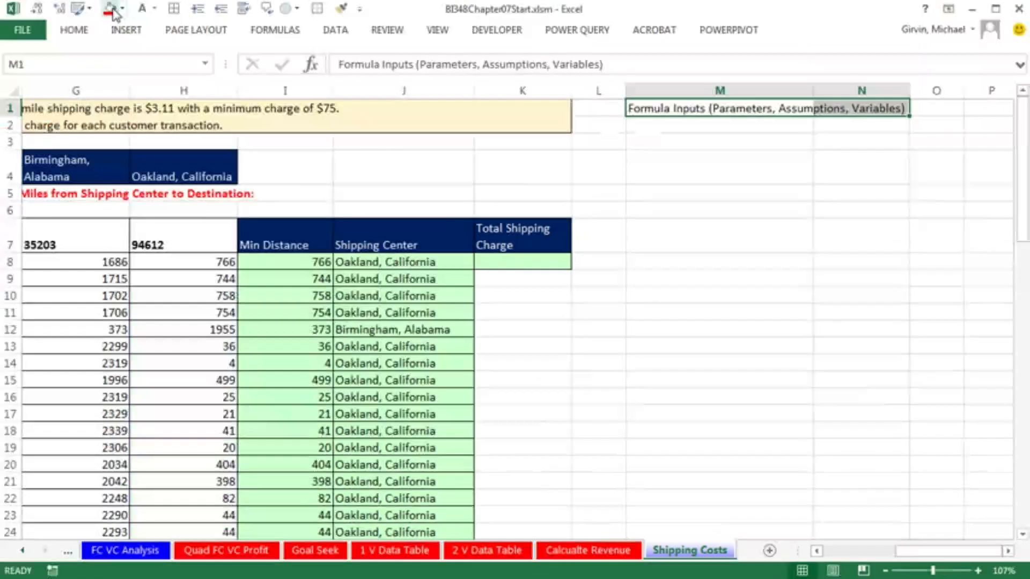
Format the heading cells M1:N1 with a red fill and white font
click(111, 10)
click(142, 9)
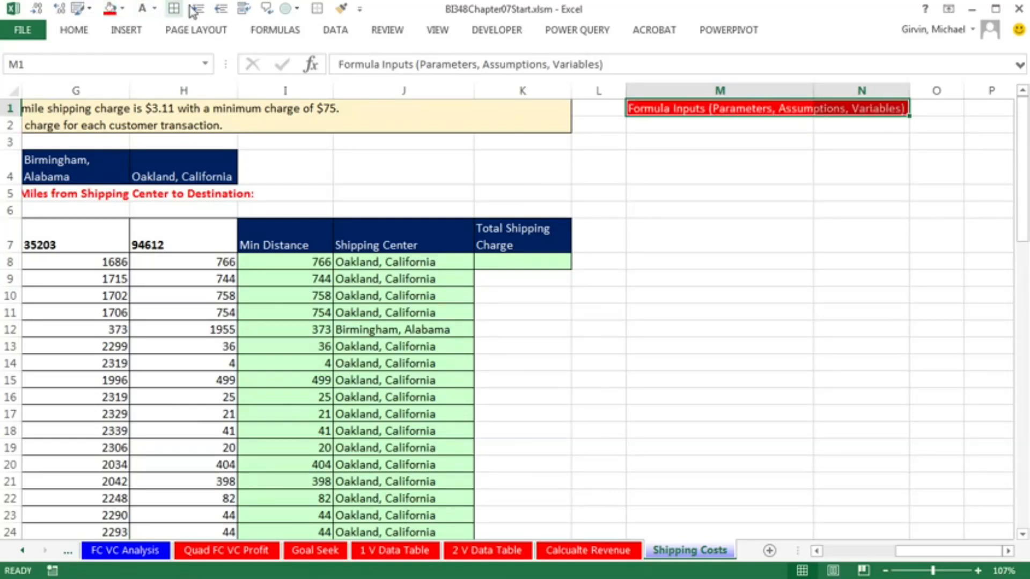
click(341, 12)
Enter the label "Per Mile Shipping Charge" in M2 and its value 3.11 in N2
click(689, 127)
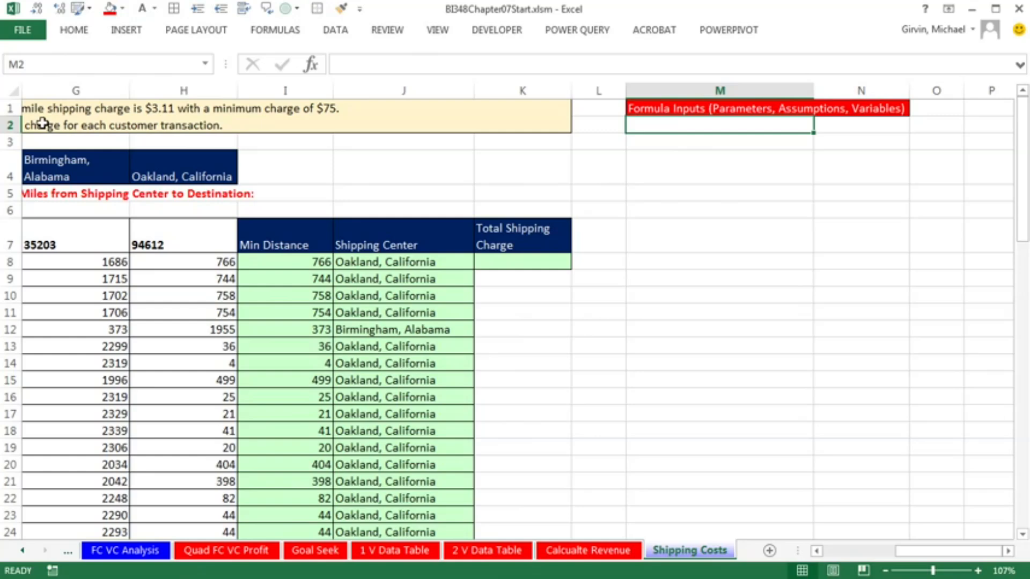
text(Per Mile )
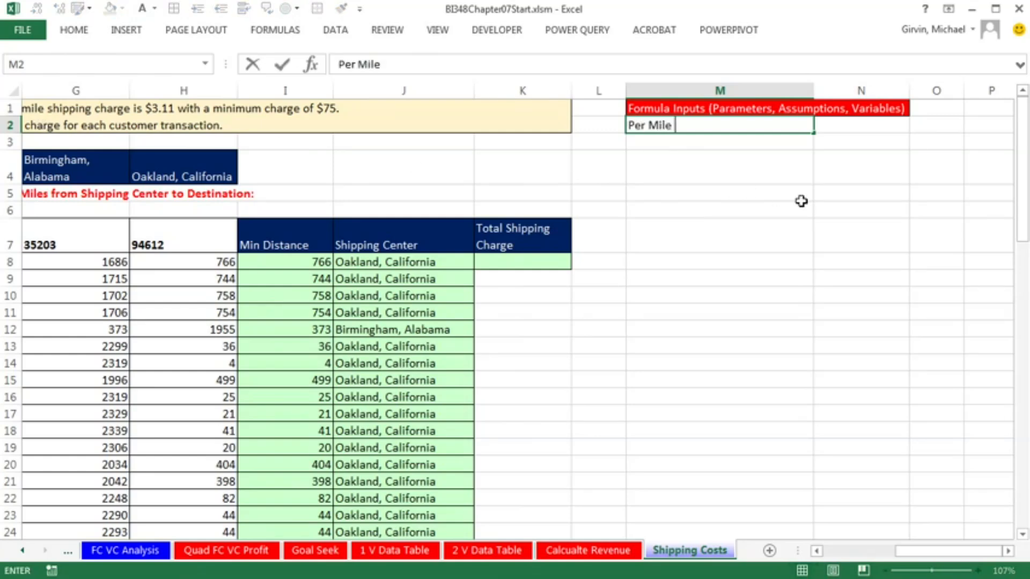
text(Shipping Charge)
key(Tab)
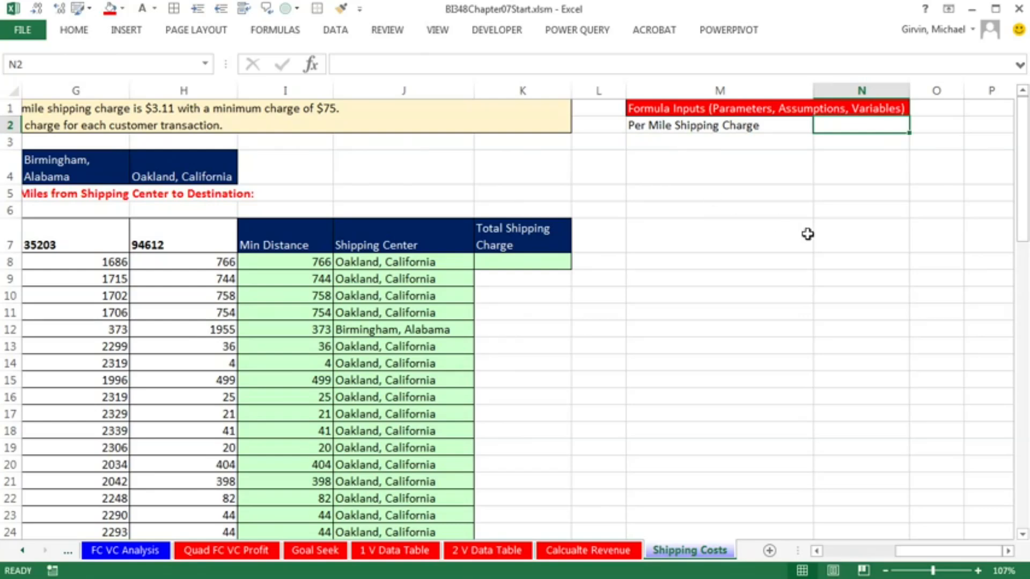
text(3.11)
key(ctrl+Return)
Format the per mile charge in N2 as Currency with the $ symbol and two decimal places
key(ctrl+1)
key(Tab)
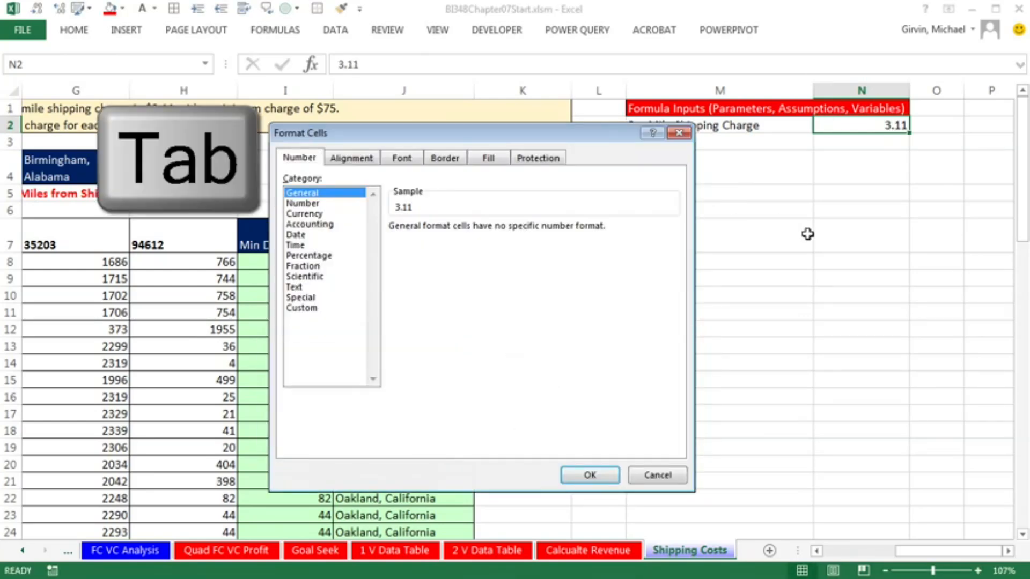
key(Down)
key(Down)
key(Return)
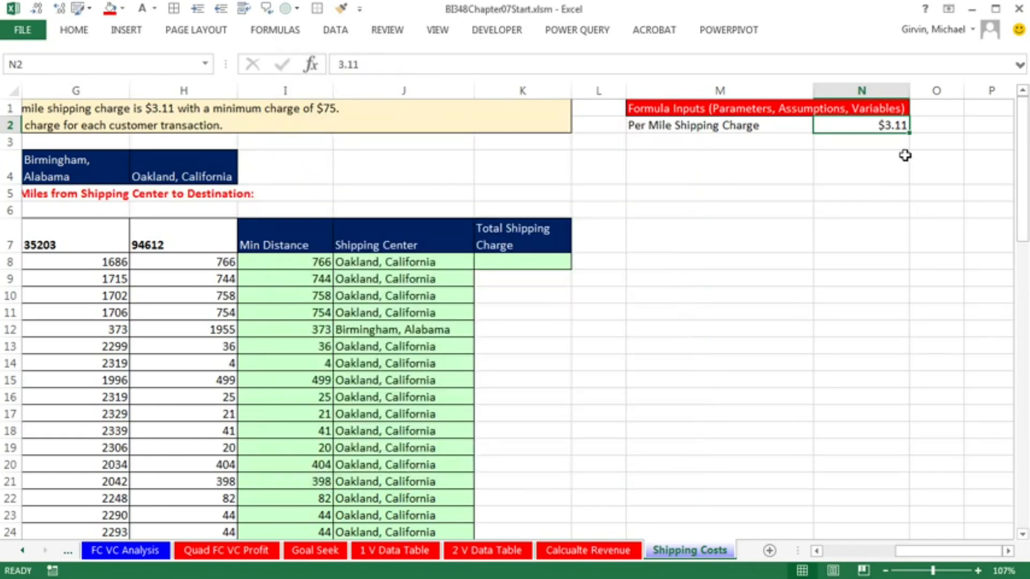
key(ctrl+1)
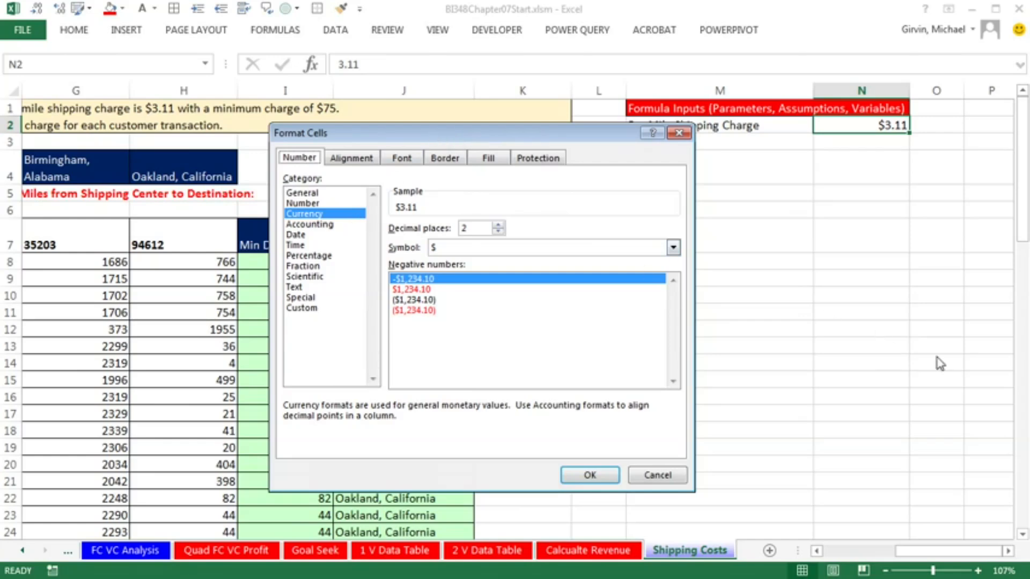
key(Return)
Enter the label "Minimum Charge" in M3 and its value 75 in N3
click(711, 142)
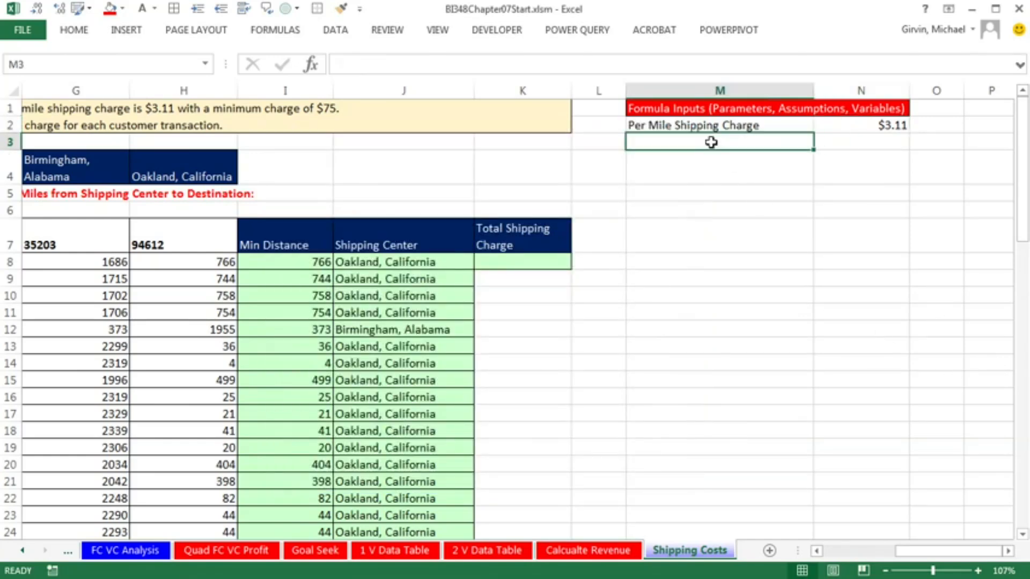
text(Minimum Charge)
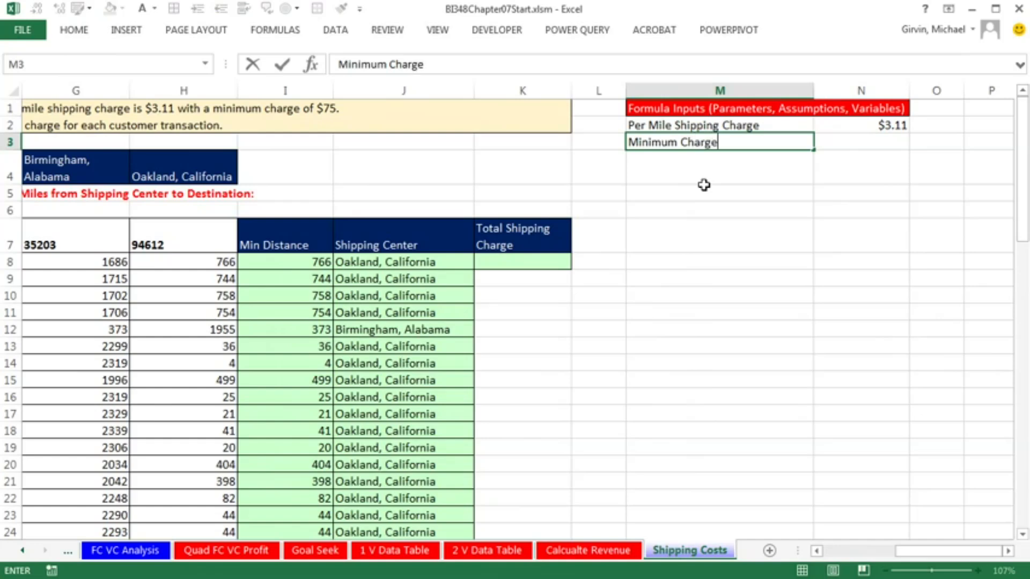
key(Tab)
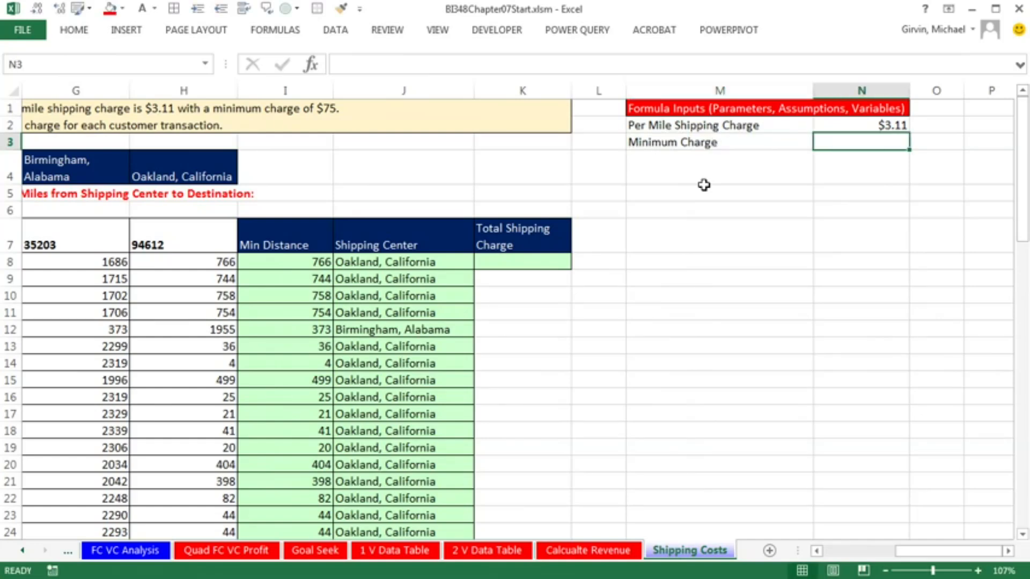
text(75)
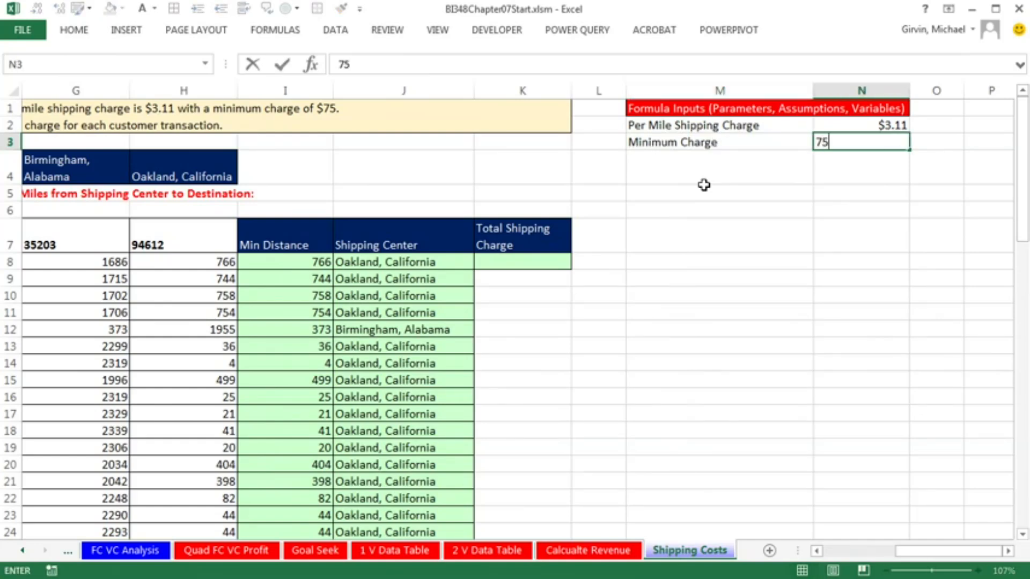
key(ctrl+Return)
Copy the currency format from N2 to N3 and add borders to all cells in M2:N3
click(878, 127)
right_click(878, 127)
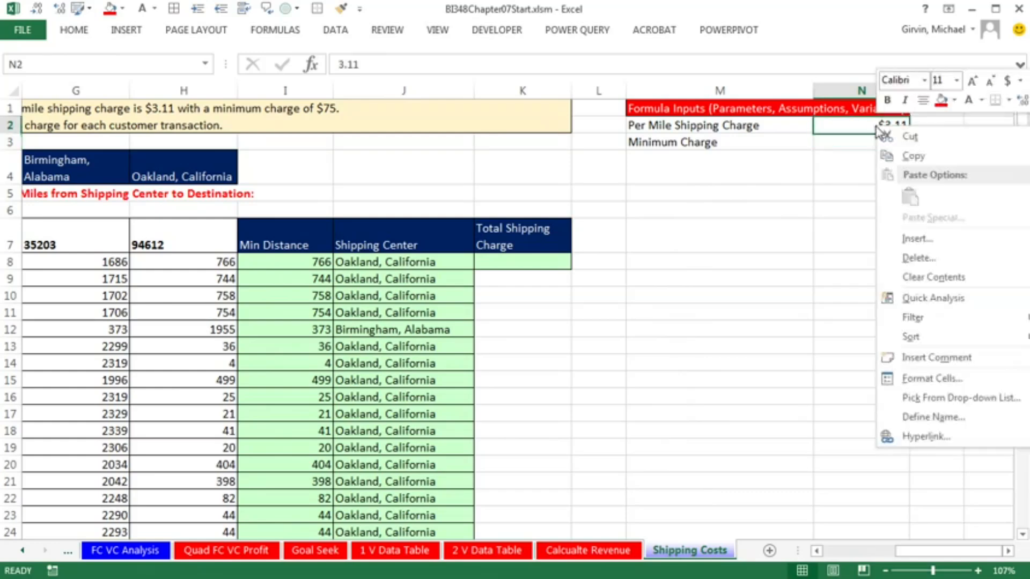
click(1028, 100)
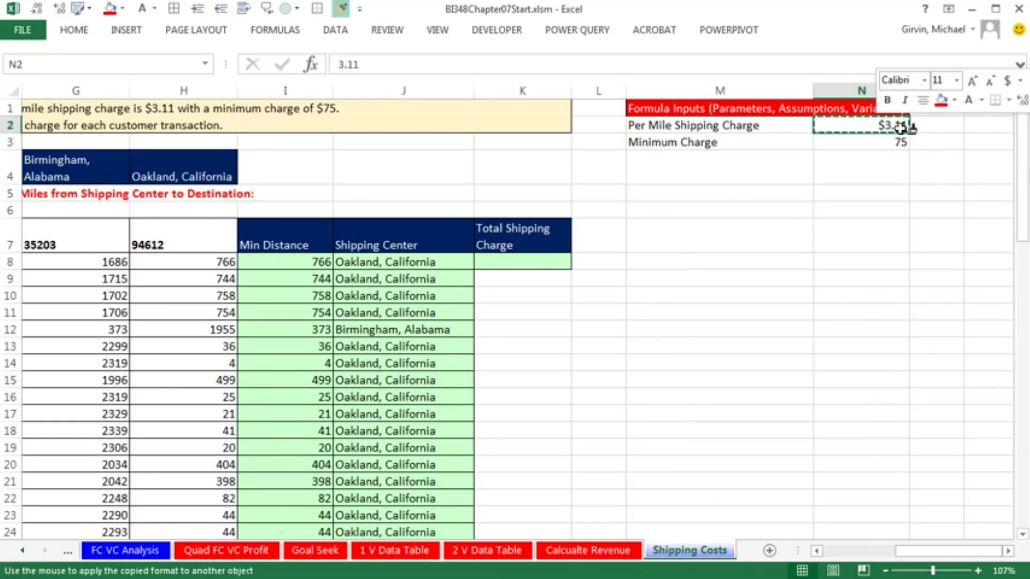
click(855, 140)
drag(731, 126, 828, 141)
click(181, 15)
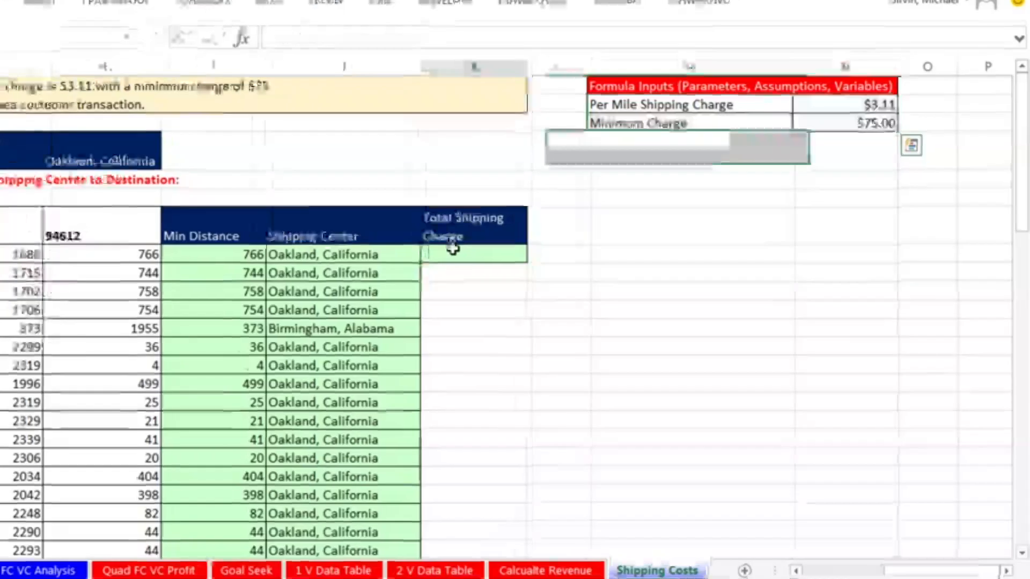
Enter =I8*$N$2 in K8 and fill it down the Total Shipping Charge column to the last customer row
click(525, 258)
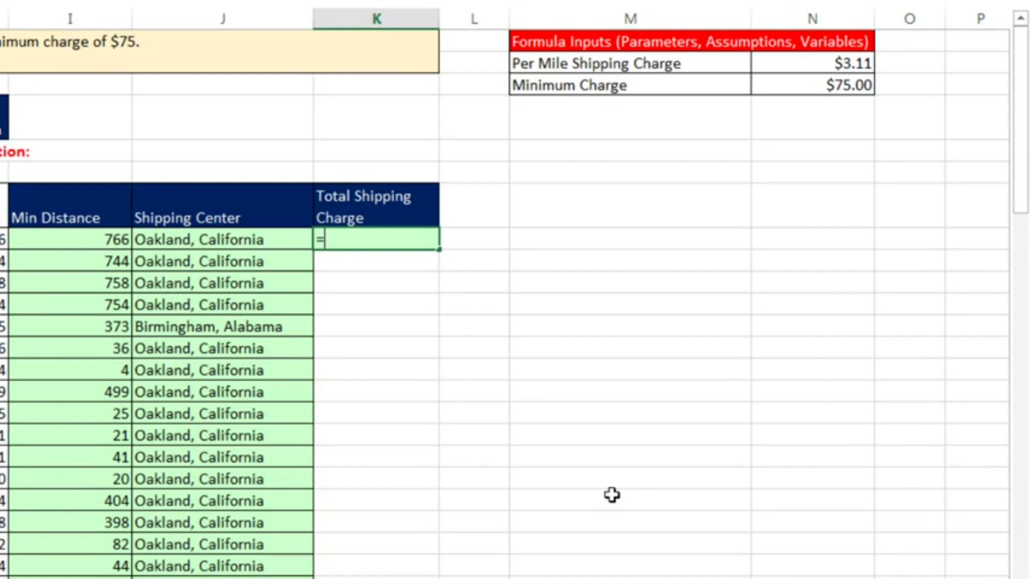
text(=)
key(Left)
key(Left)
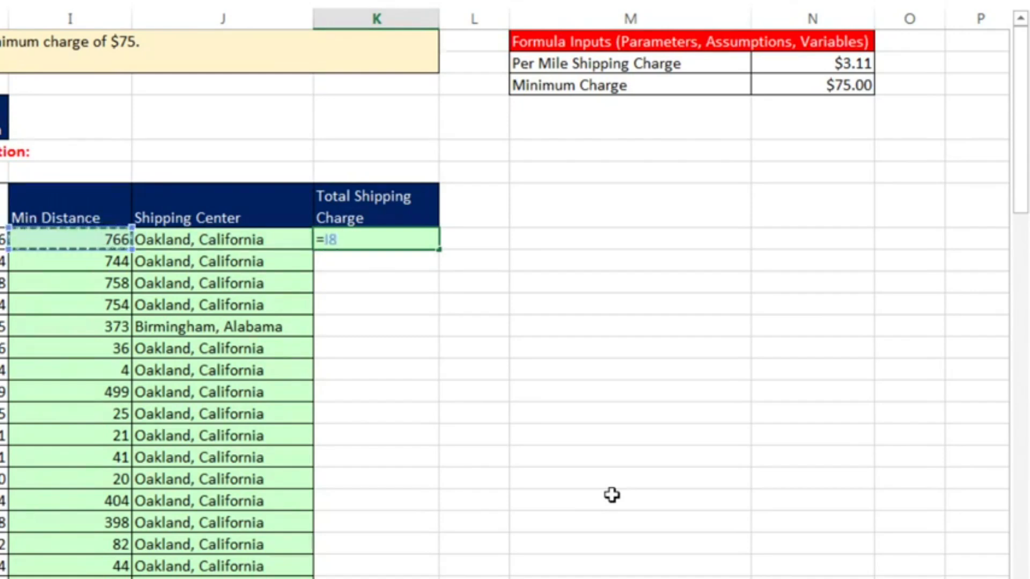
text(*)
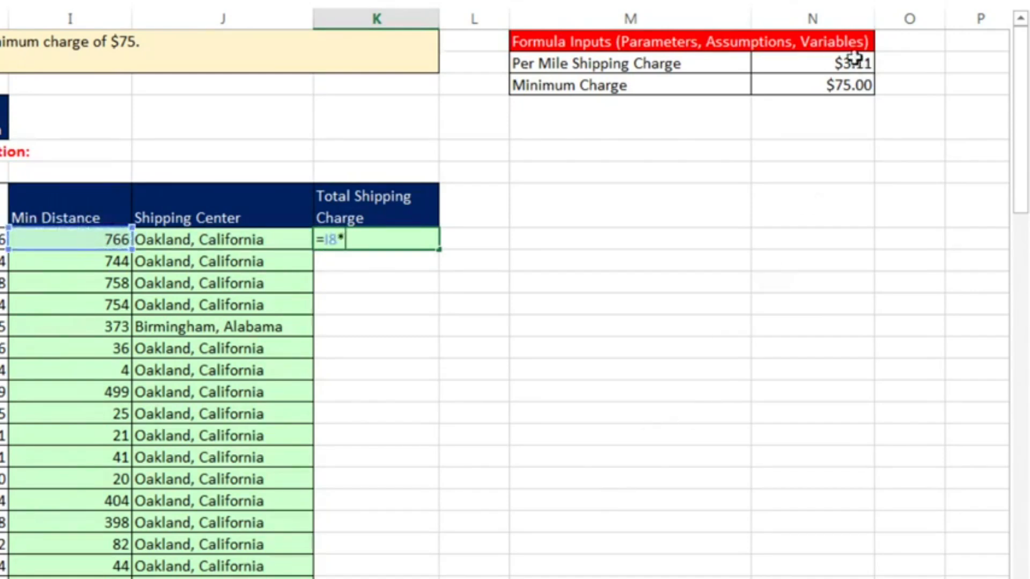
click(822, 62)
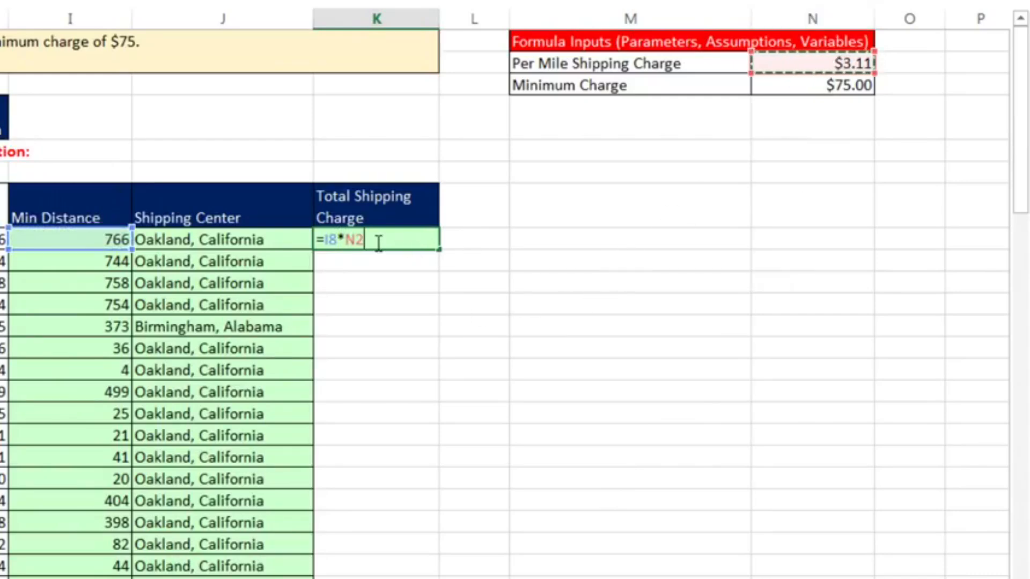
key(F4)
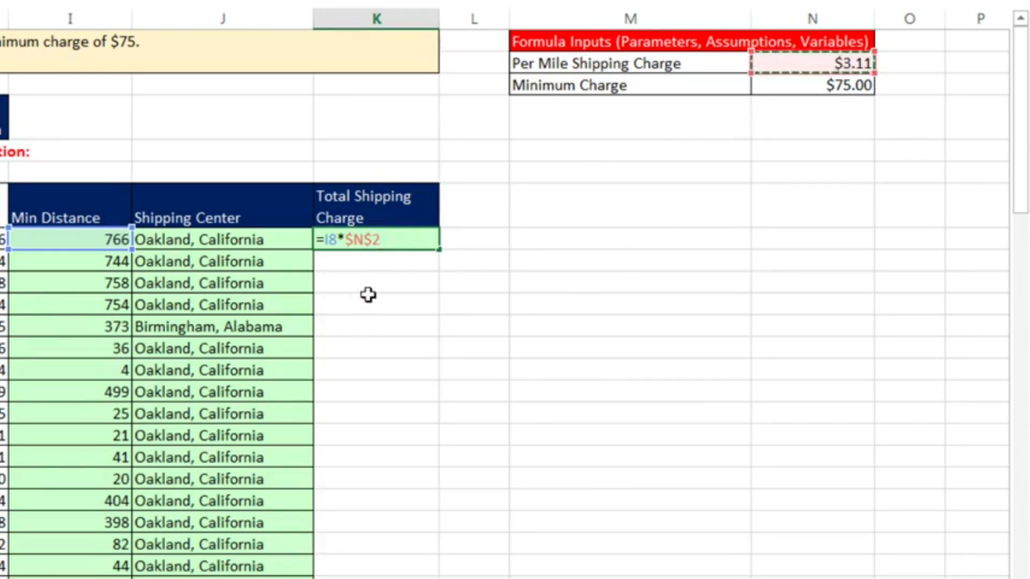
key(ctrl+Return)
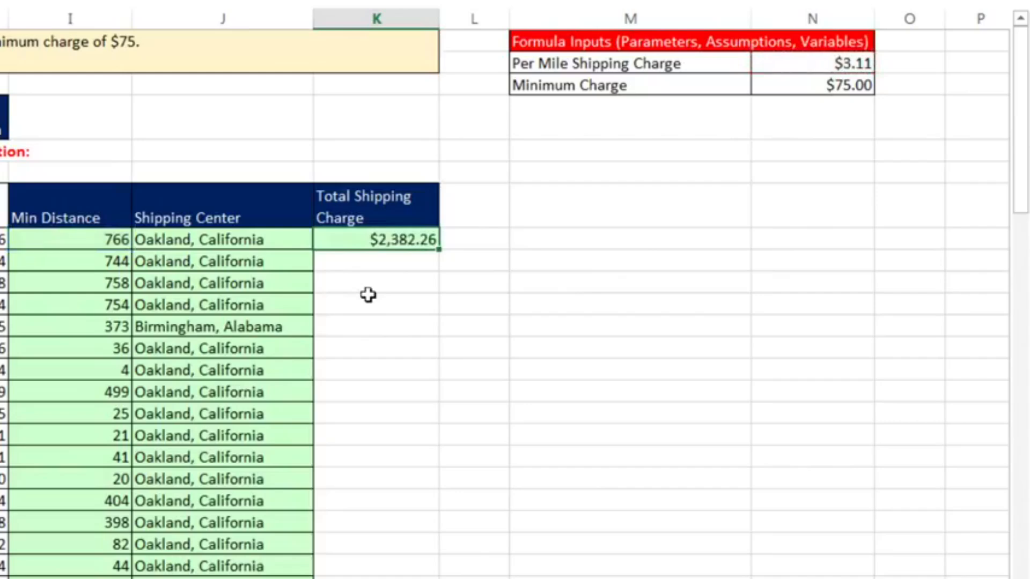
double_click(439, 254)
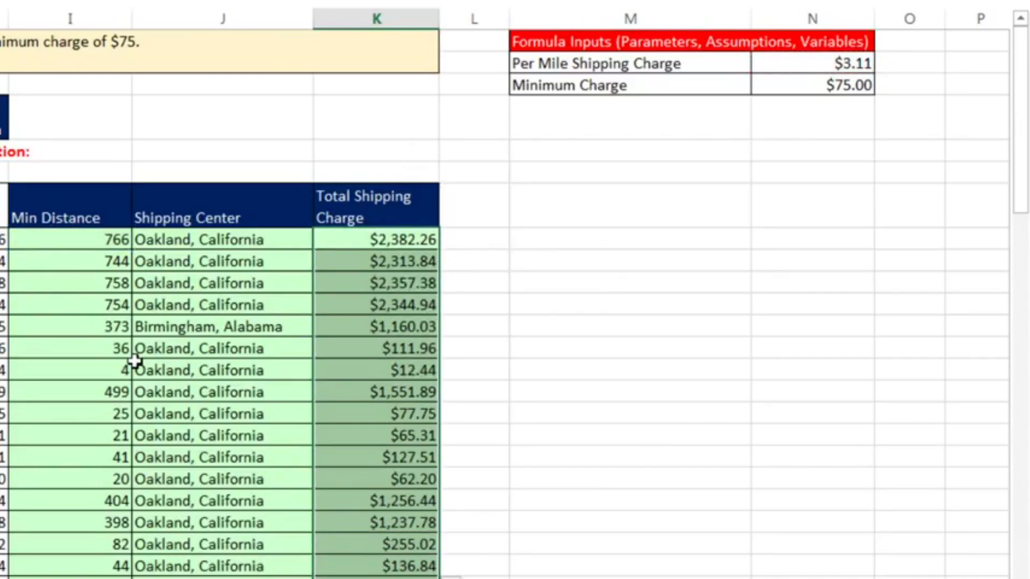
Compare row 14's minimum distance and total shipping charge with its destination city and the minimum charge
click(120, 370)
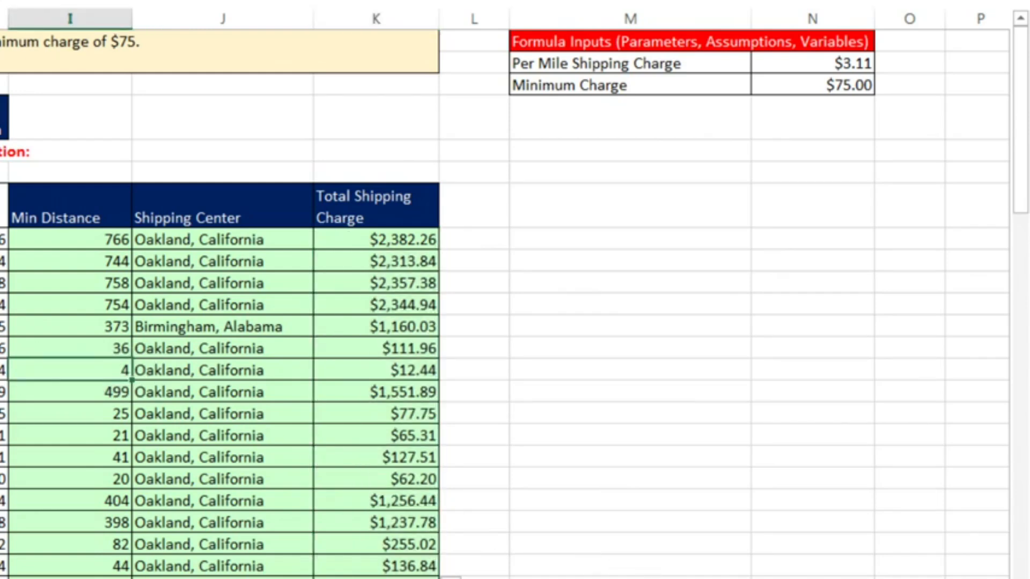
click(378, 375)
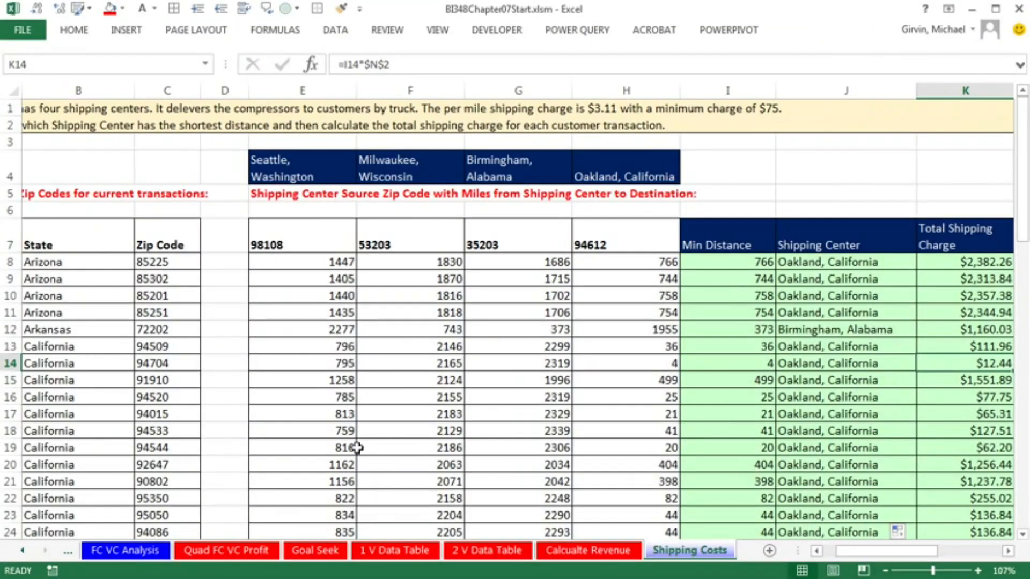
scroll(97, 403, left, 1)
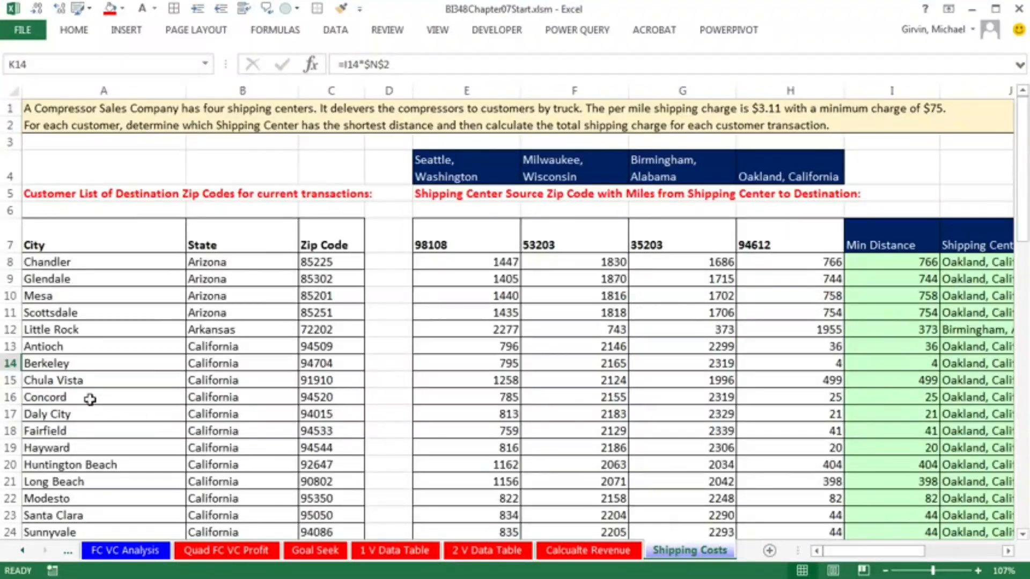
drag(844, 552, 923, 555)
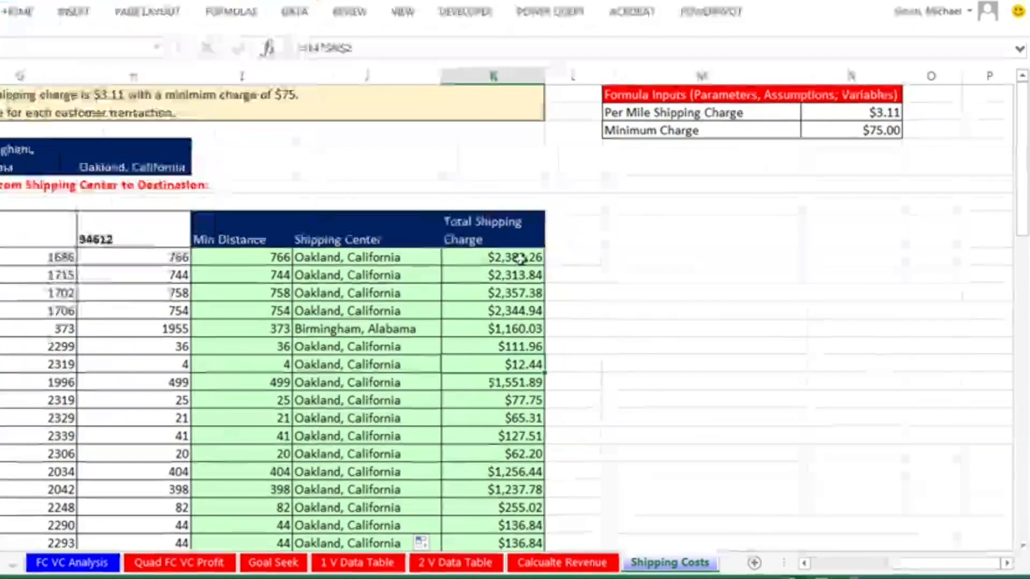
Start an IF function around the K8 formula with the logical test I8*$N$2<$N$3, copying the I8*$N$2 expression for reuse
click(539, 265)
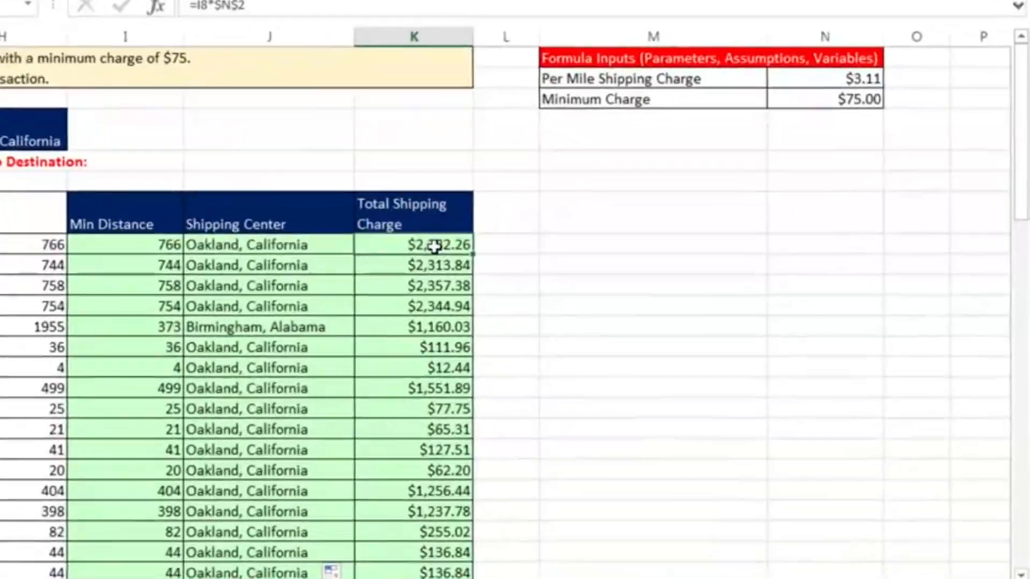
key(F2)
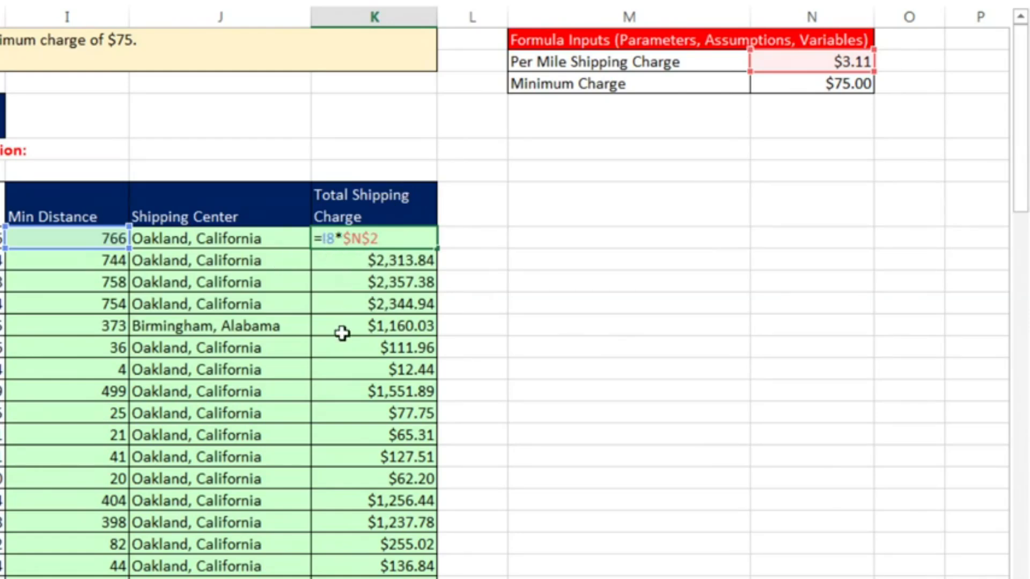
text(IF()
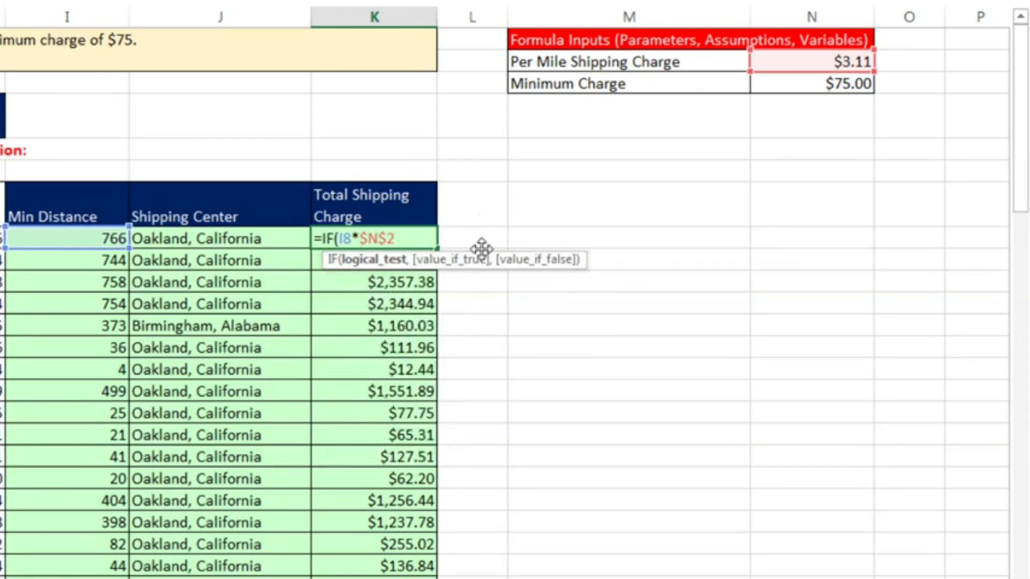
click(382, 261)
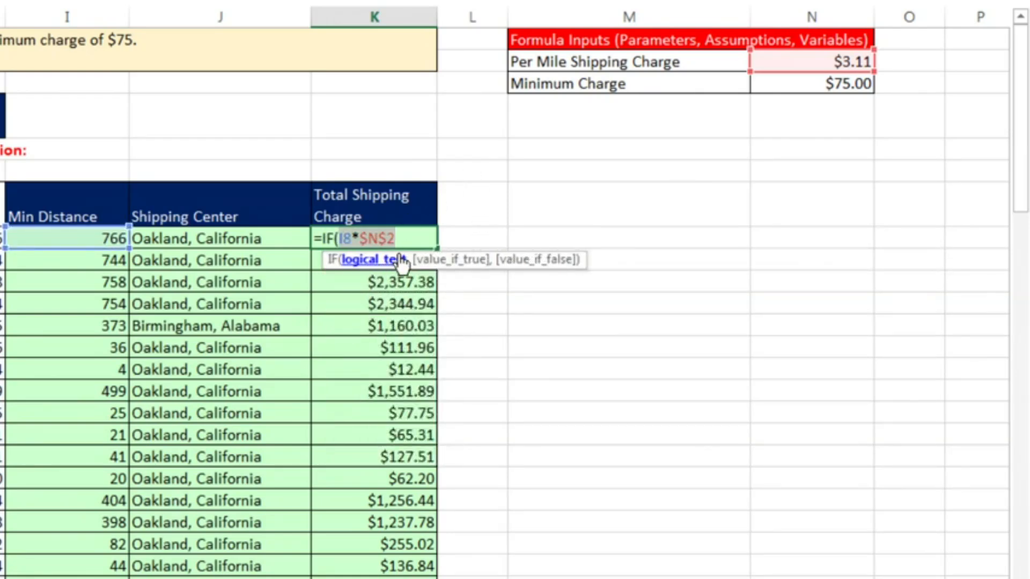
key(ctrl+c)
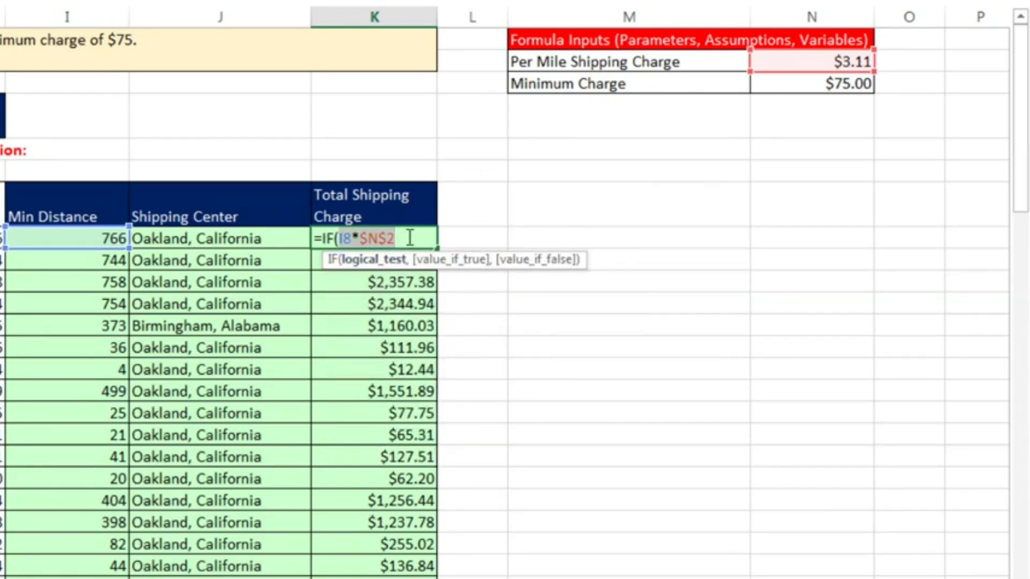
key(Right)
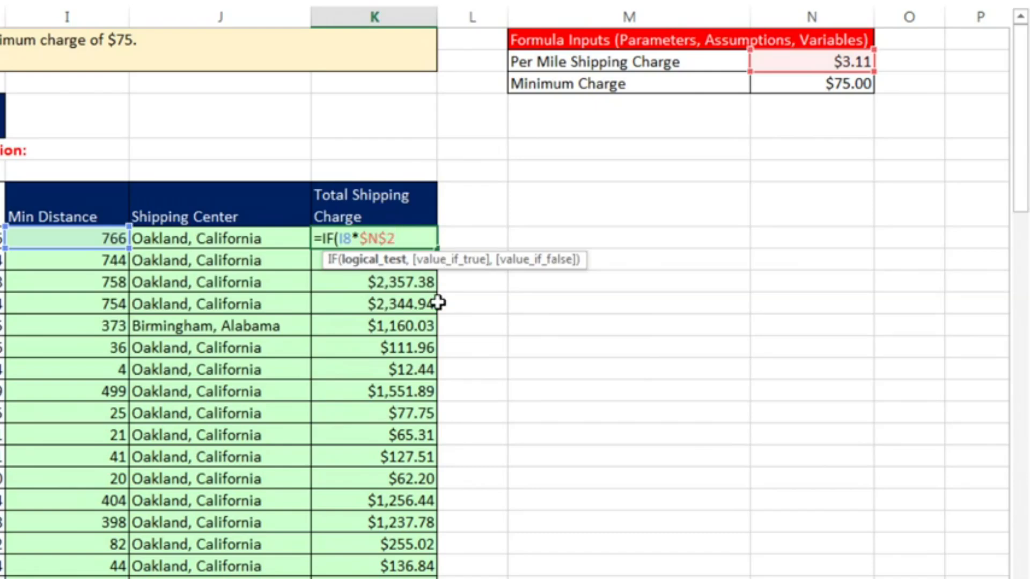
text(<)
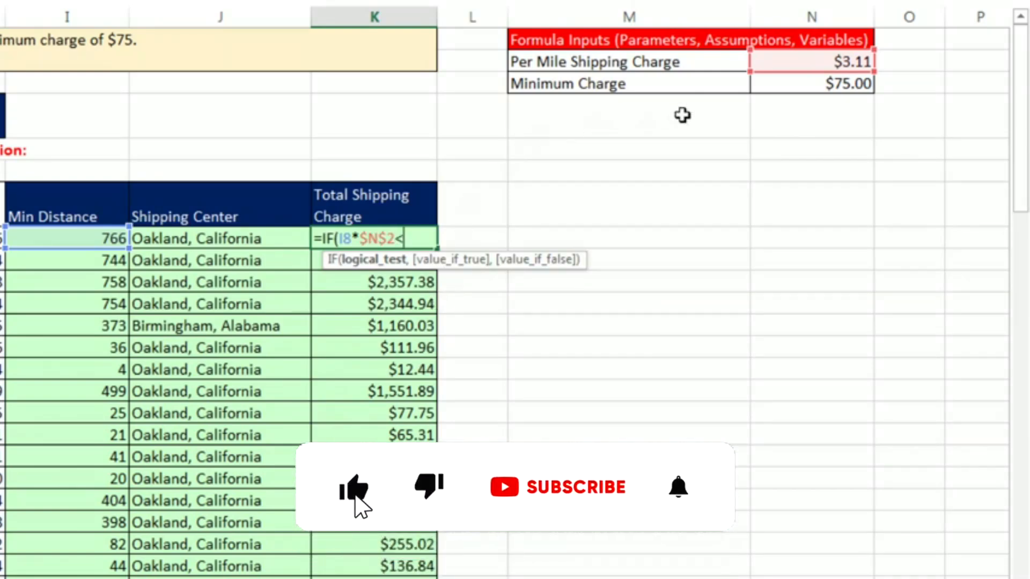
click(782, 83)
key(F4)
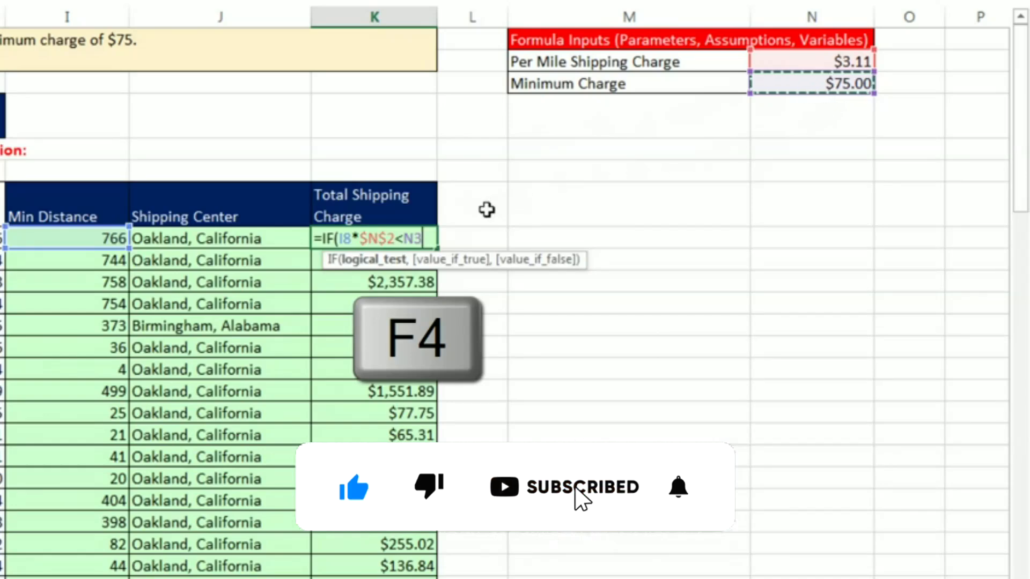
Add the absolute reference $N$3 as the value_if_true argument of the IF function in K8
text(,)
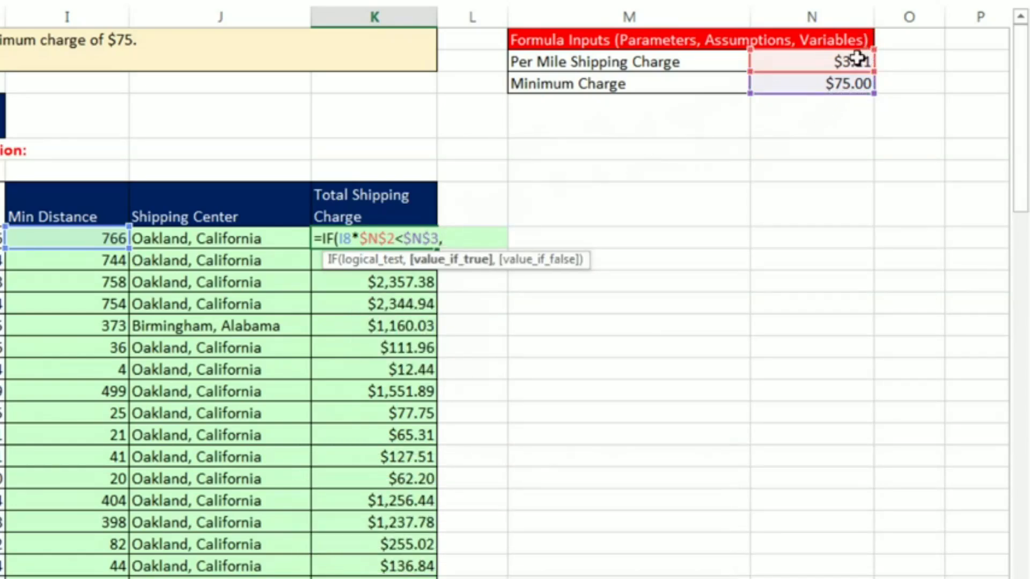
click(800, 82)
key(F4)
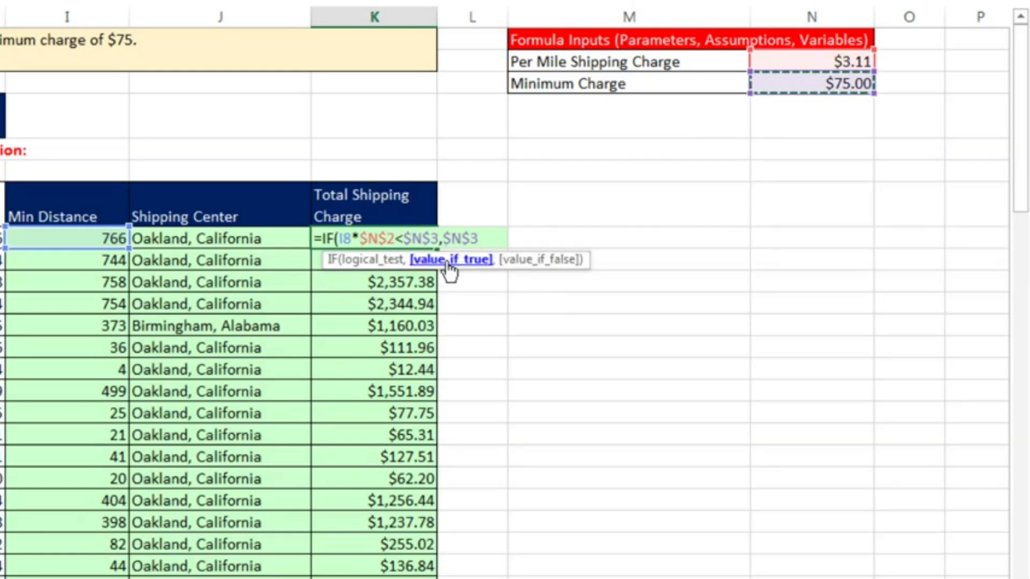
Add the copied I8*$N$2 expression as the value_if_false argument in K8 and check each argument of the IF function
text(,)
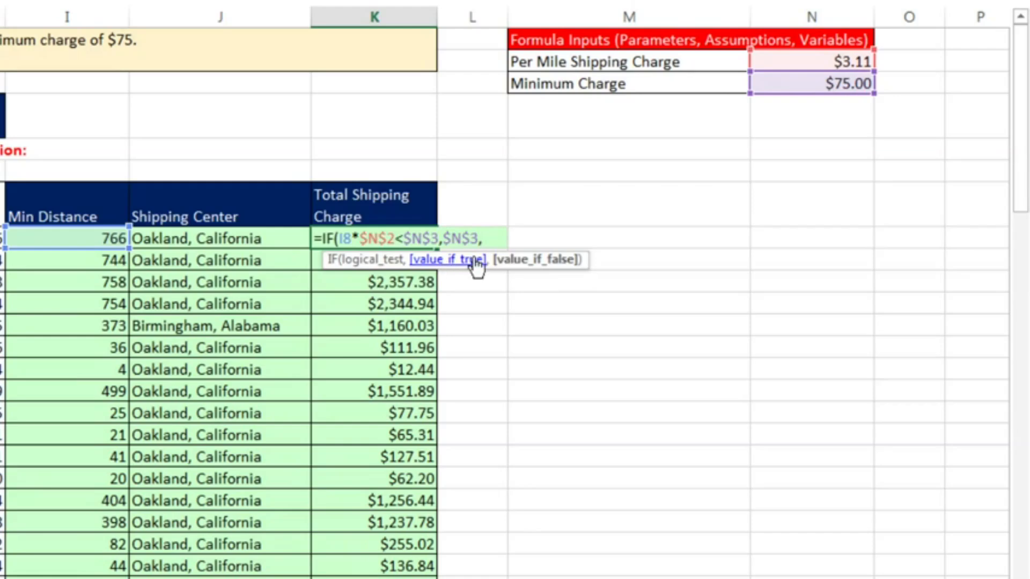
key(ctrl+v)
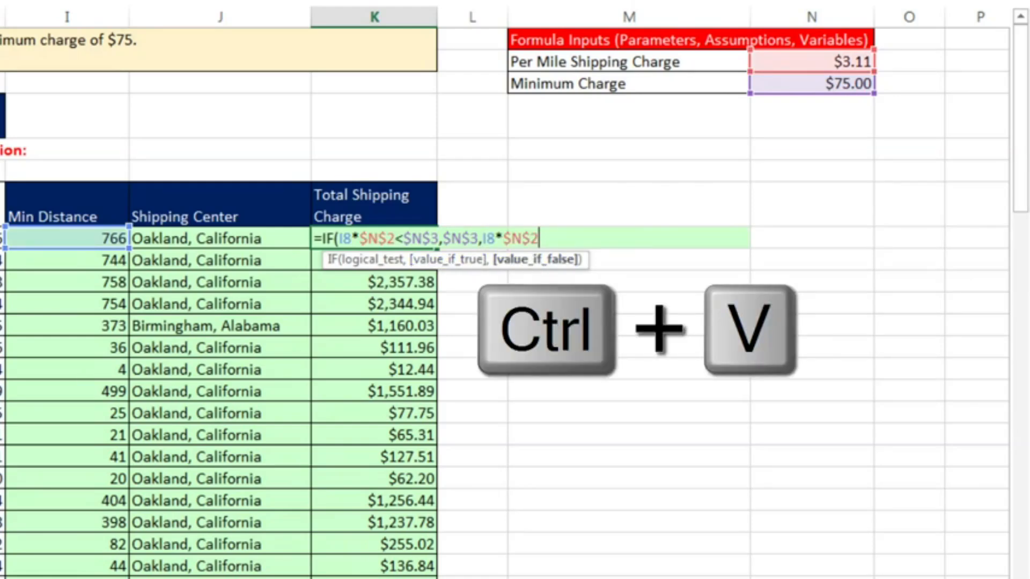
click(369, 260)
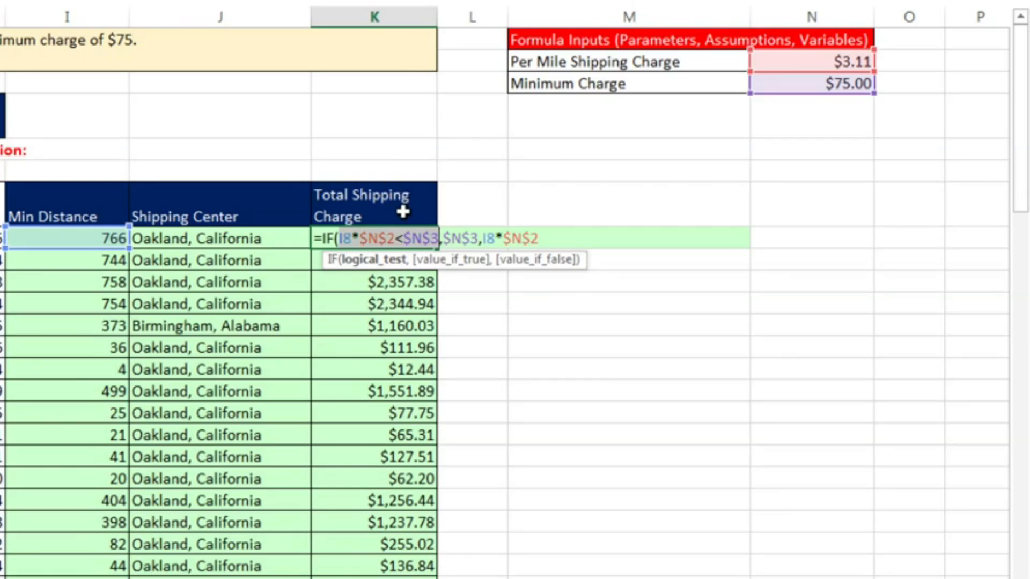
click(431, 266)
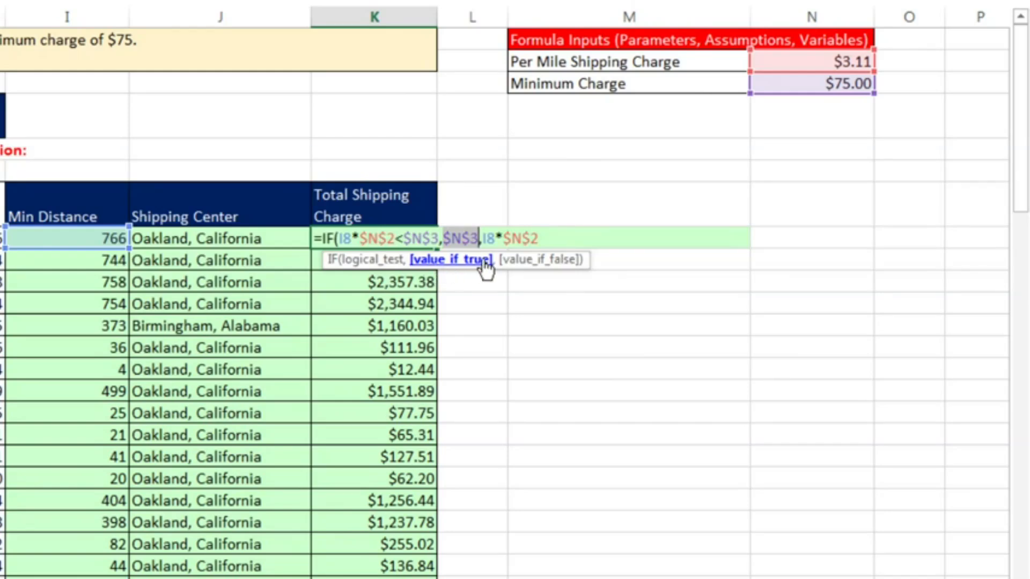
click(524, 262)
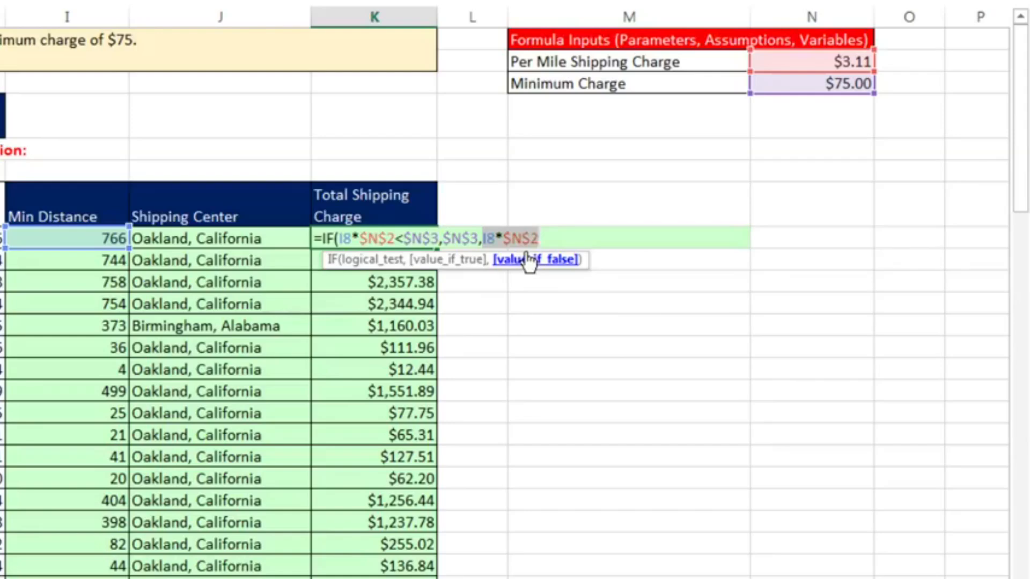
click(555, 238)
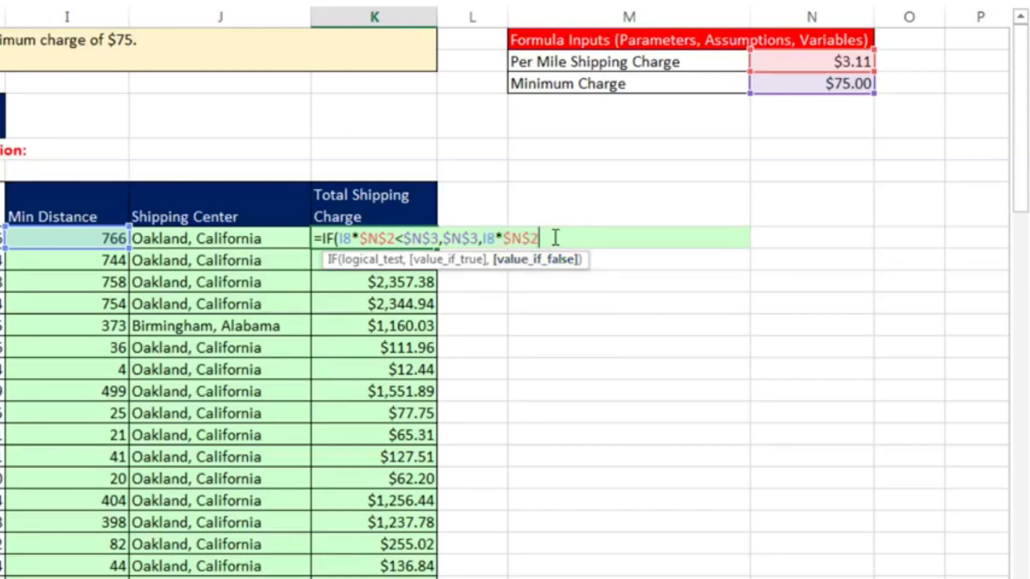
click(539, 261)
click(453, 260)
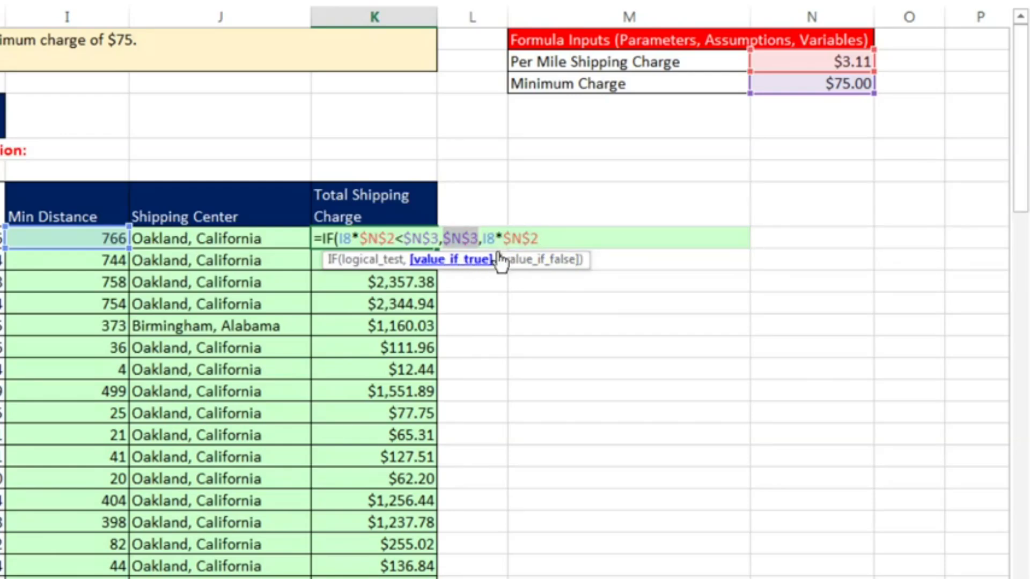
click(573, 236)
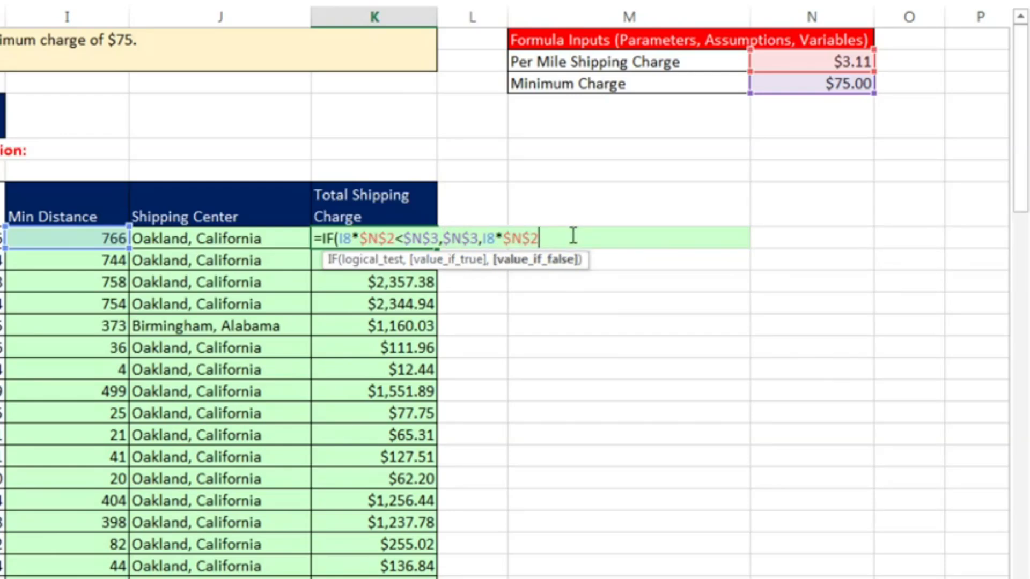
Complete the K8 formula =IF(I8*$N$2<$N$3,$N$3,I8*$N$2) and fill it down the Total Shipping Charge column to the last customer row
text())
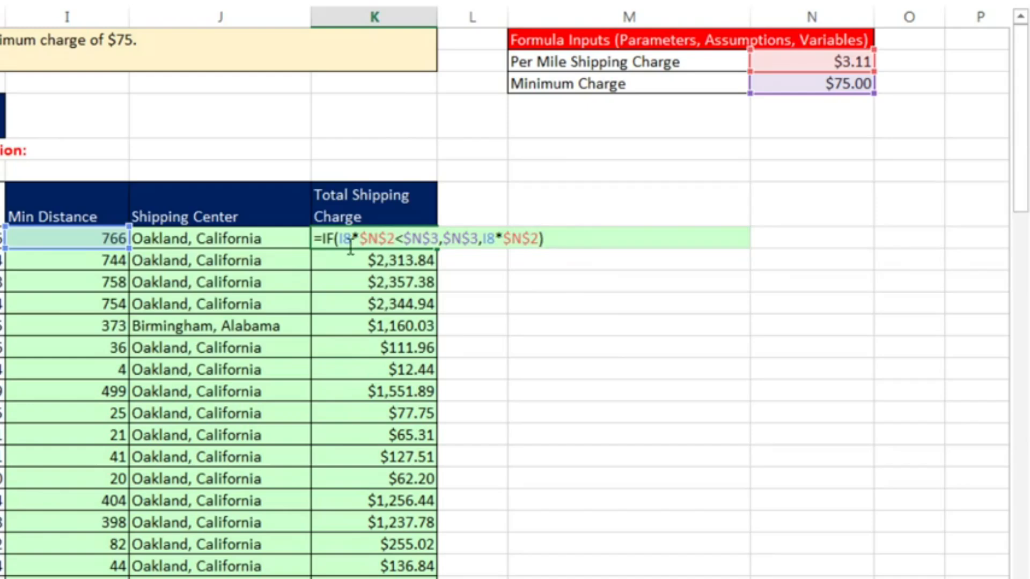
double_click(456, 239)
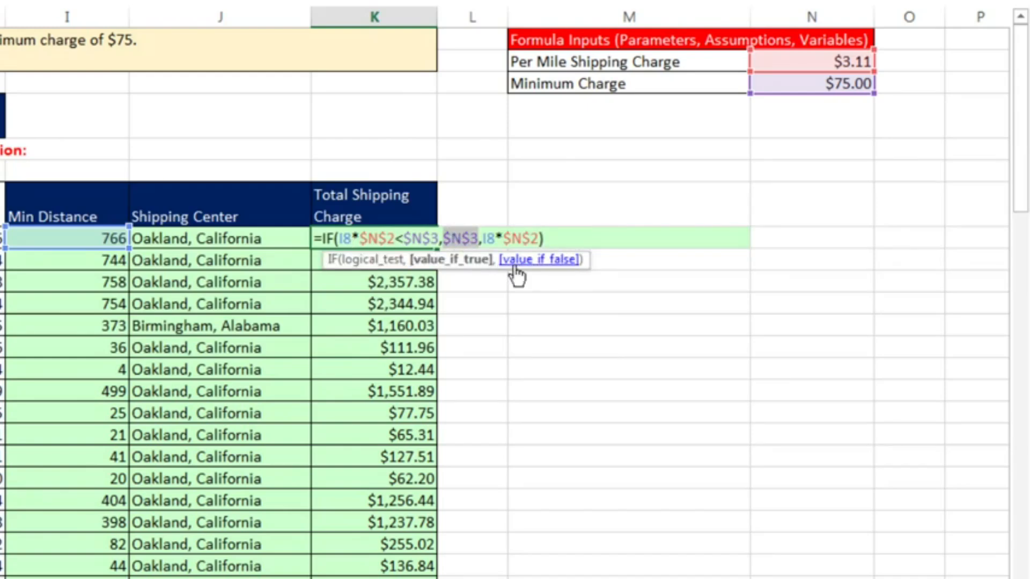
click(537, 260)
click(558, 239)
key(ctrl+Return)
double_click(440, 249)
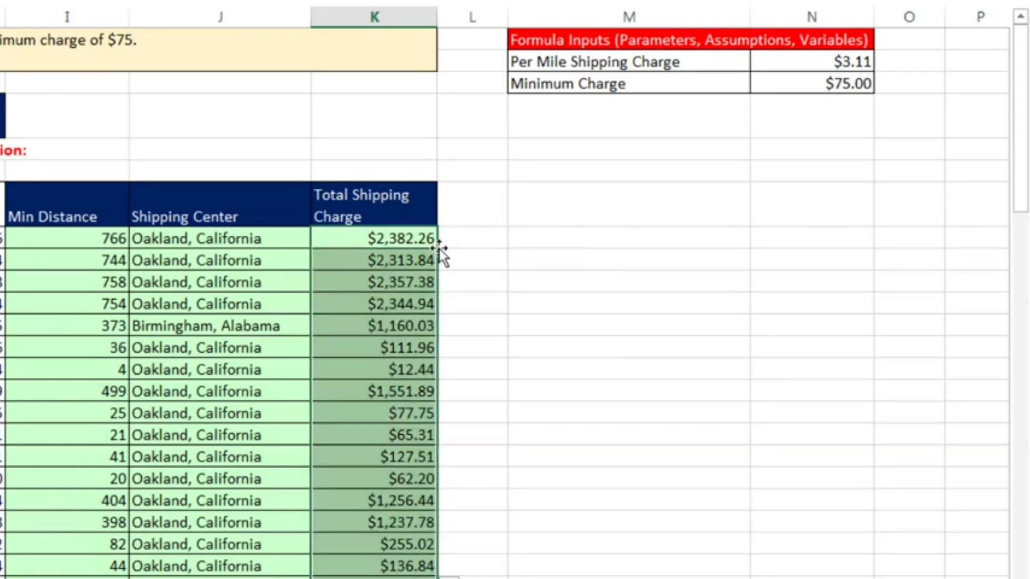
Check the IF result in K14 and the cell references of the last Total Shipping Charge formula in K77
click(419, 371)
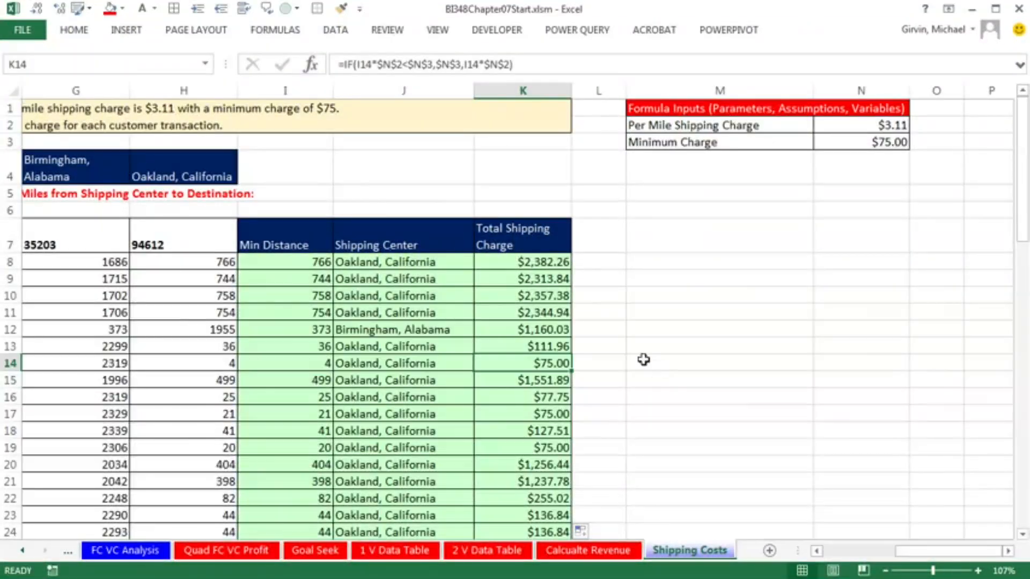
key(ctrl+Down)
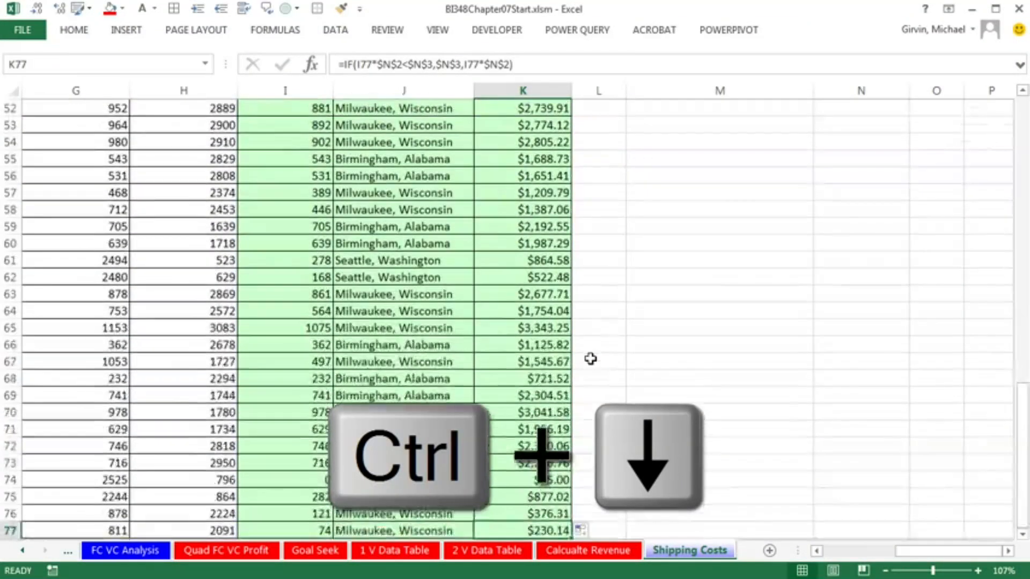
scroll(595, 364, down, 3)
key(F2)
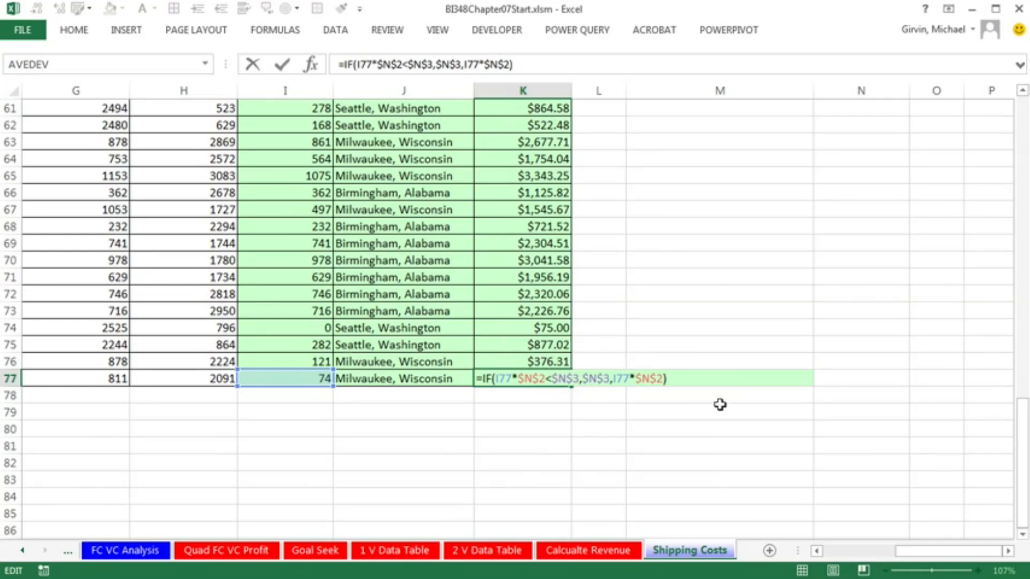
key(Escape)
key(ctrl+Up)
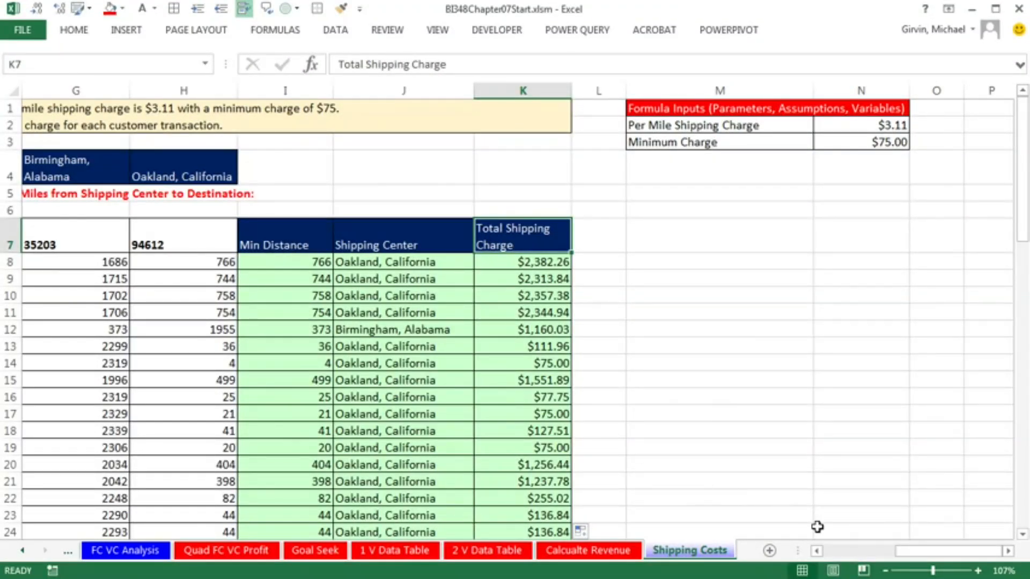
Review the row 8 formulas for Min Distance, Shipping Center and Total Shipping Charge without changing them
drag(899, 552, 869, 554)
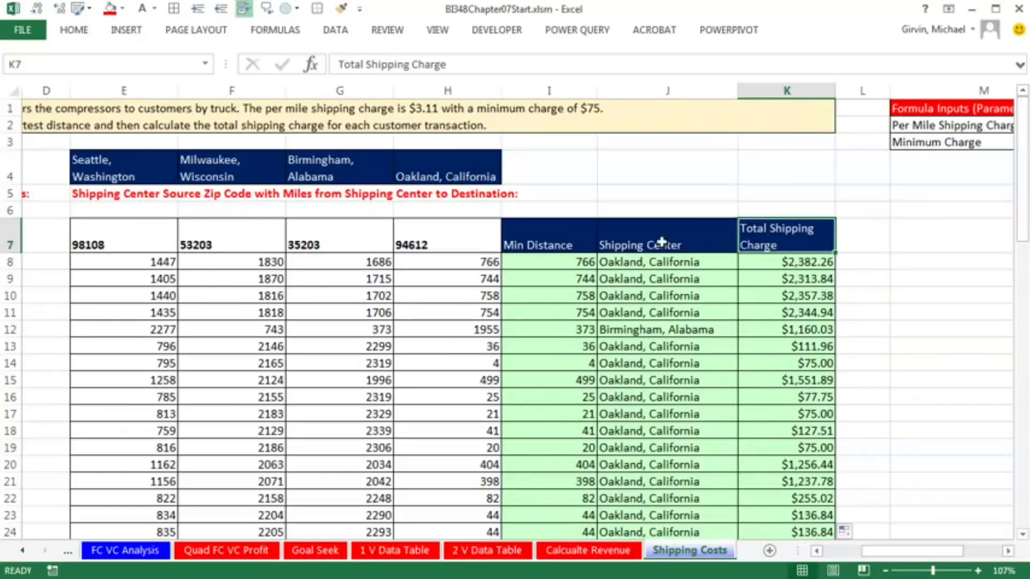
double_click(585, 262)
key(Escape)
double_click(609, 261)
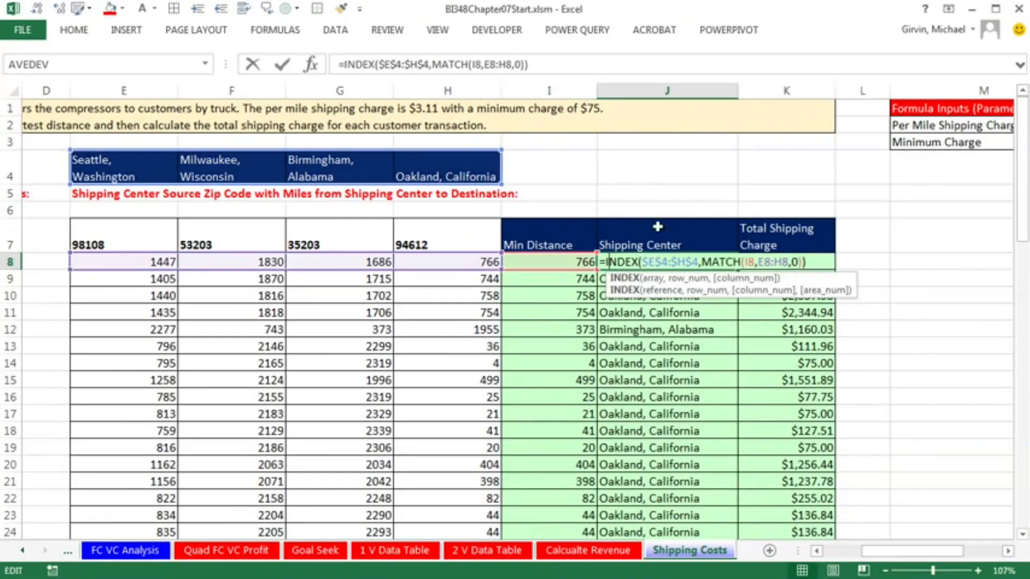
key(Escape)
double_click(788, 262)
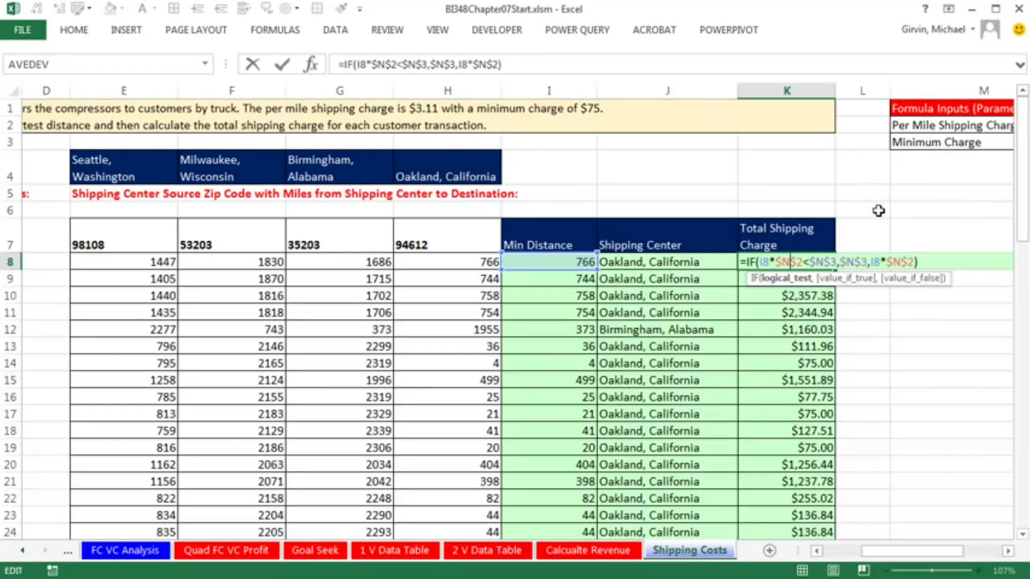
key(Escape)
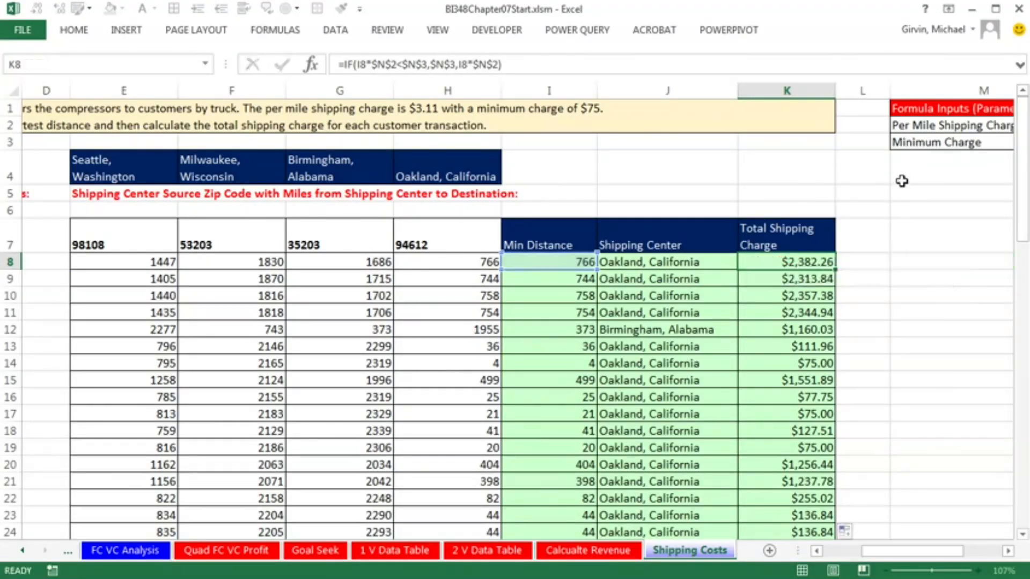